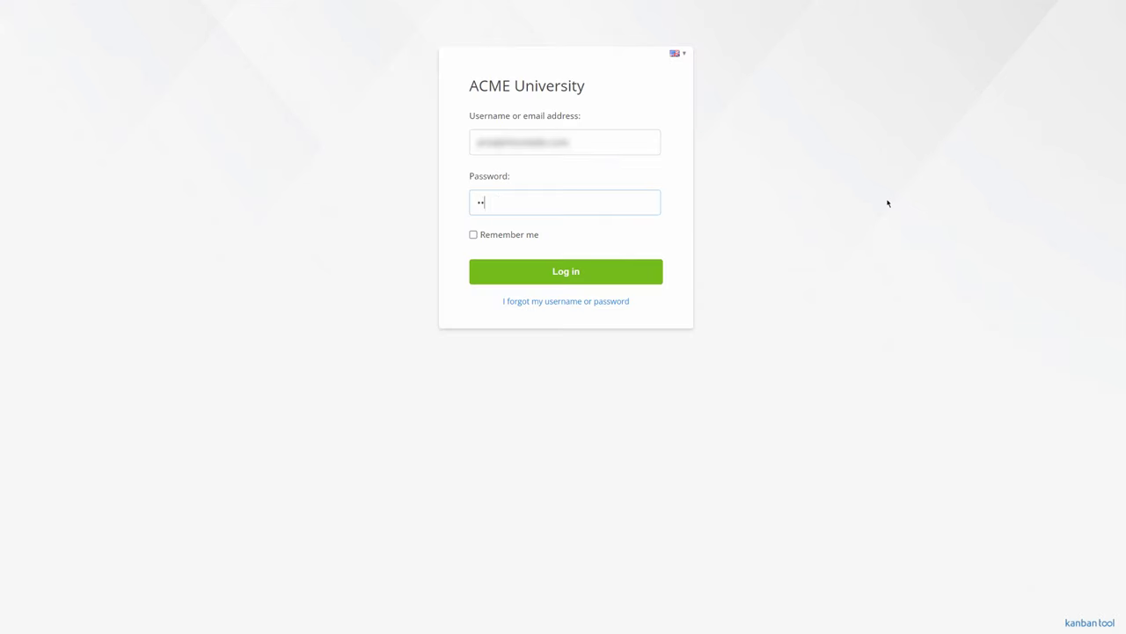
Log in to the ACME University account.
left_click(644, 276)
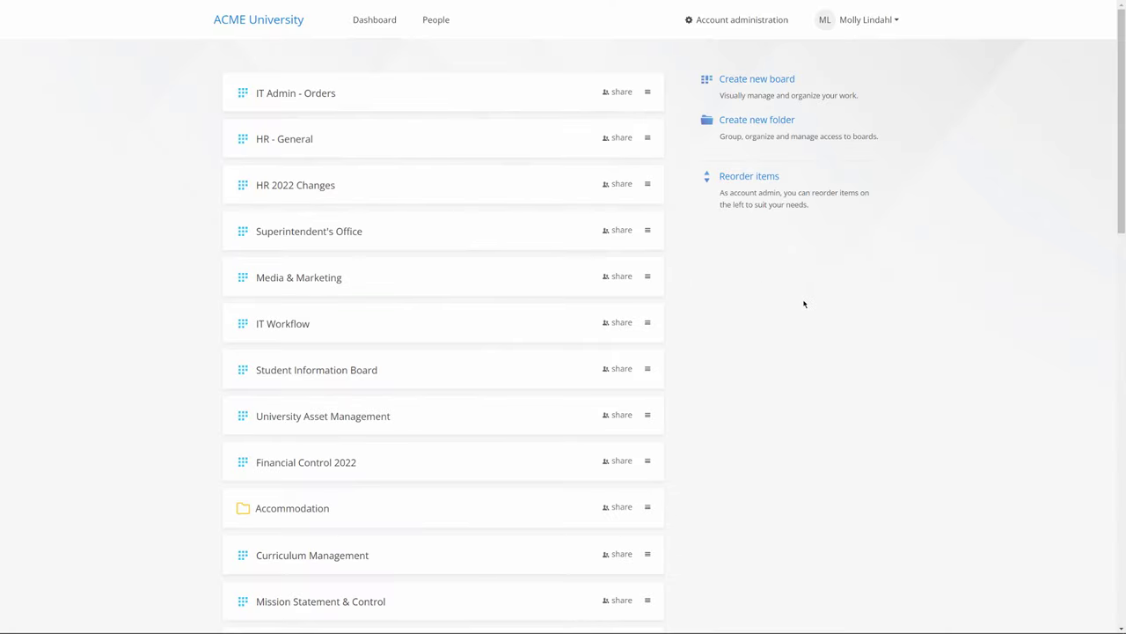
Scroll through the ACME University board list, then go to the People page.
scroll(1059, 151, "down", 3)
scroll(1059, 151, "down", 3)
scroll(1058, 154, "down", 6)
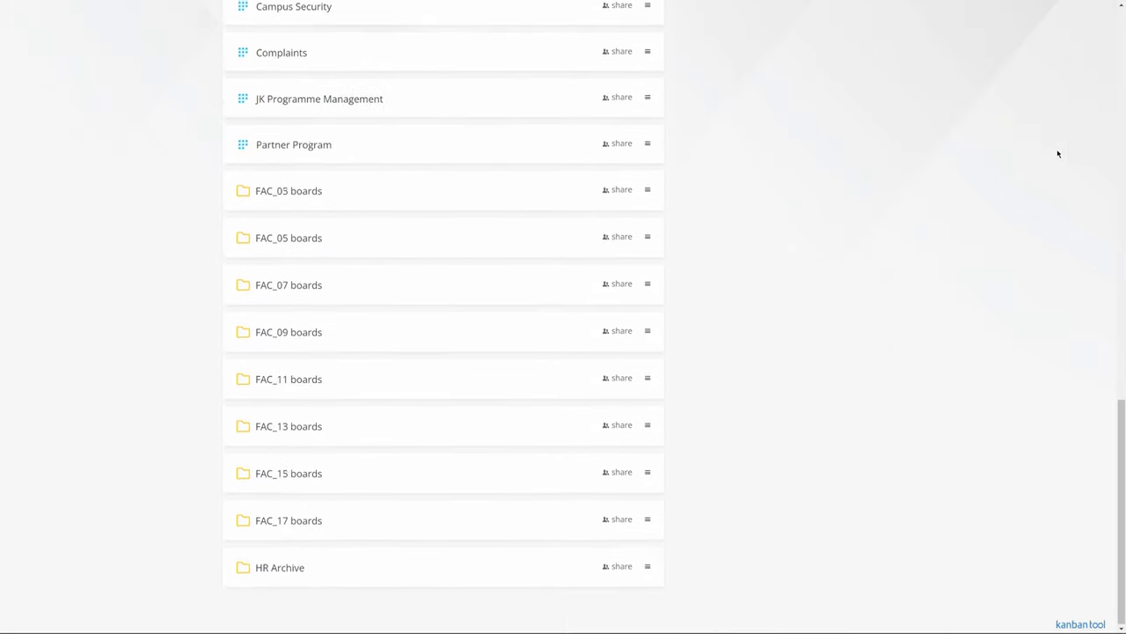
scroll(1059, 154, "up", 3)
scroll(1059, 154, "up", 9)
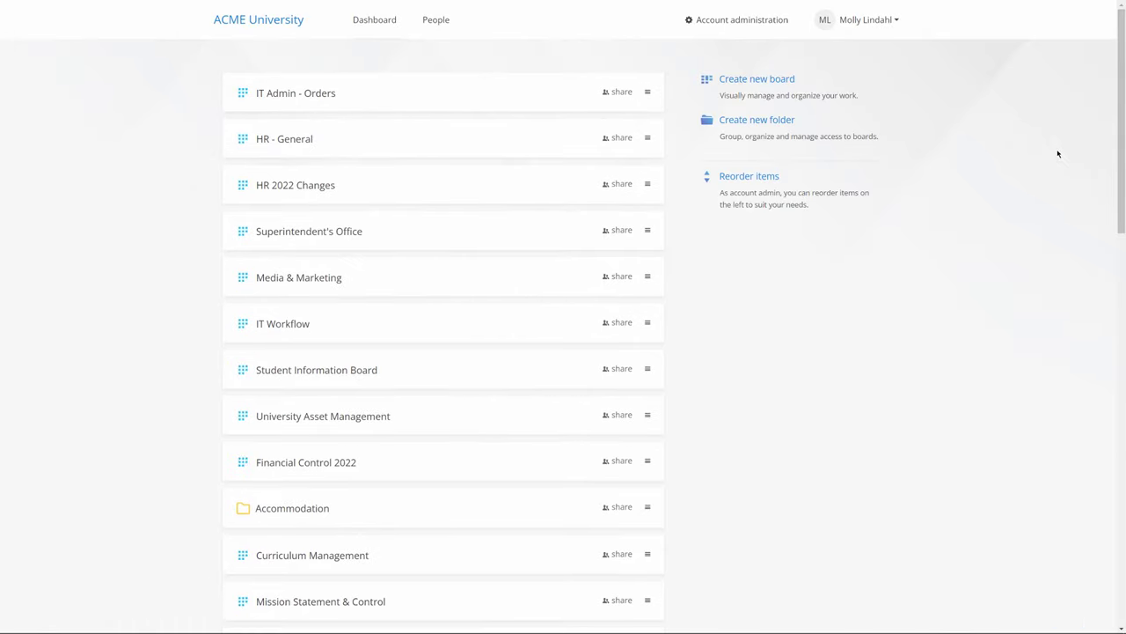
left_click(445, 22)
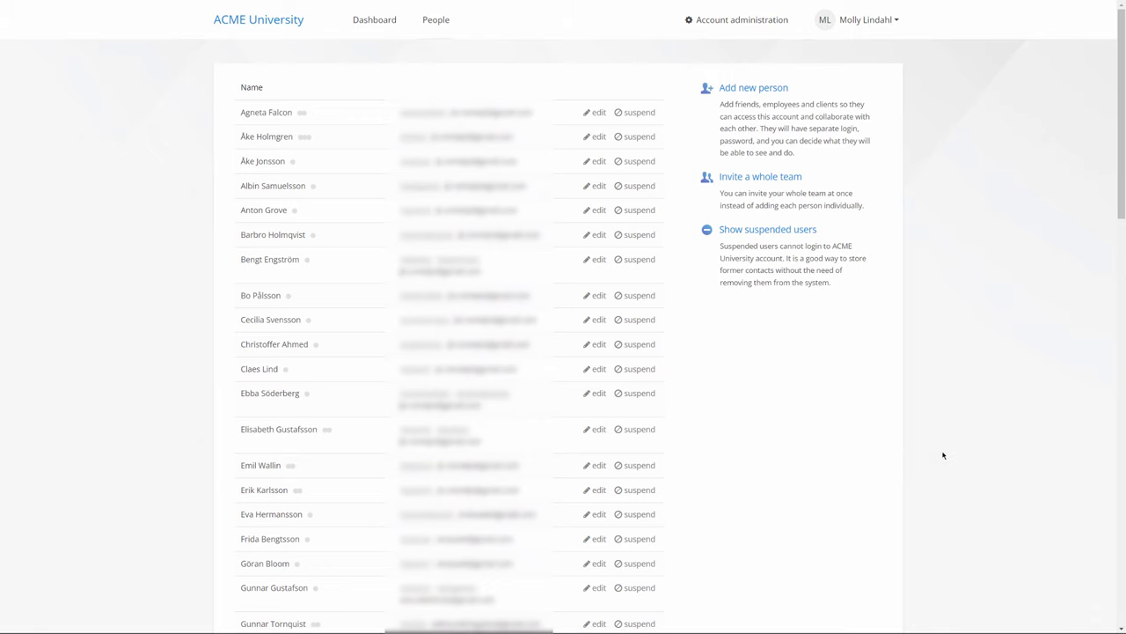
left_click(599, 515)
scroll(603, 519, "down", 3)
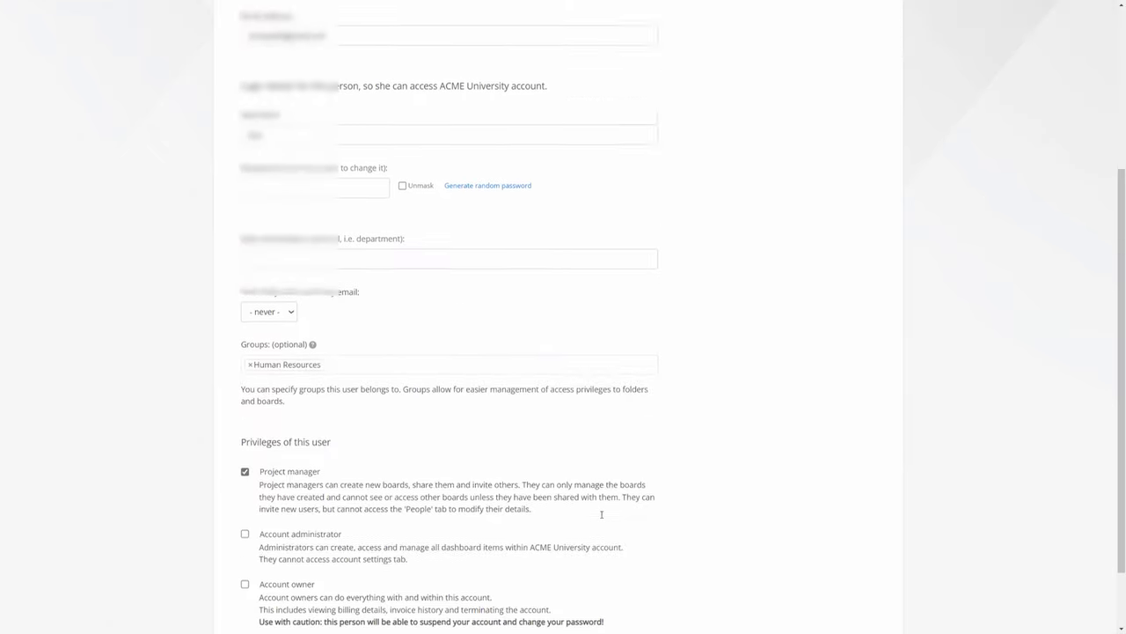
scroll(603, 519, "down", 1)
scroll(602, 515, "down", 1)
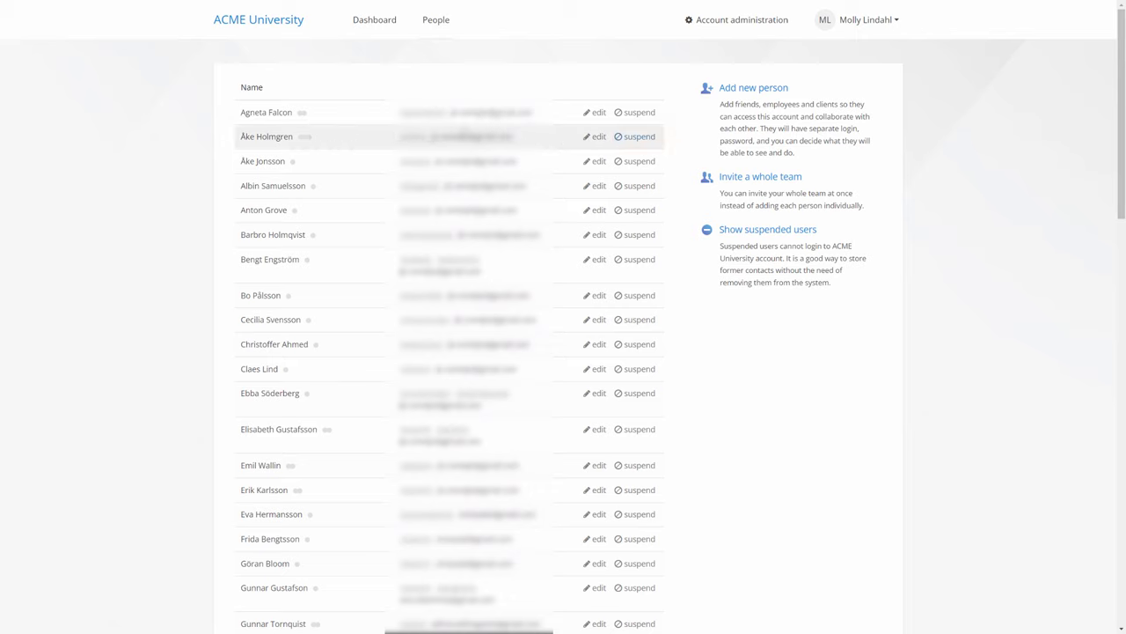
Open a user's edit form, then cancel back to the People list without saving.
left_click(595, 136)
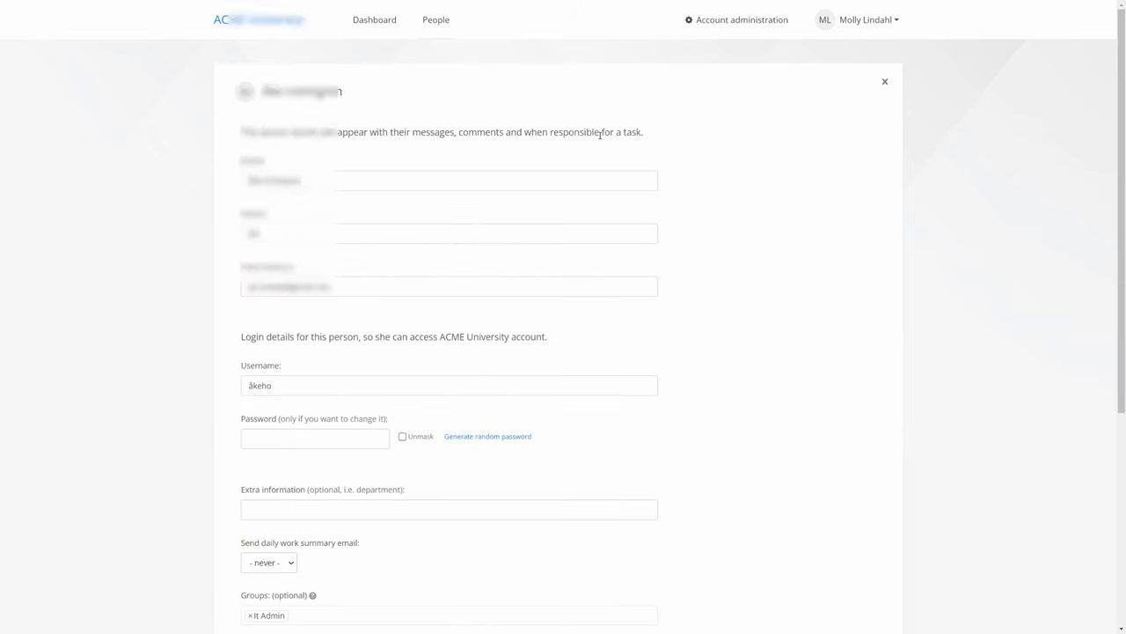
scroll(601, 140, "down", 4)
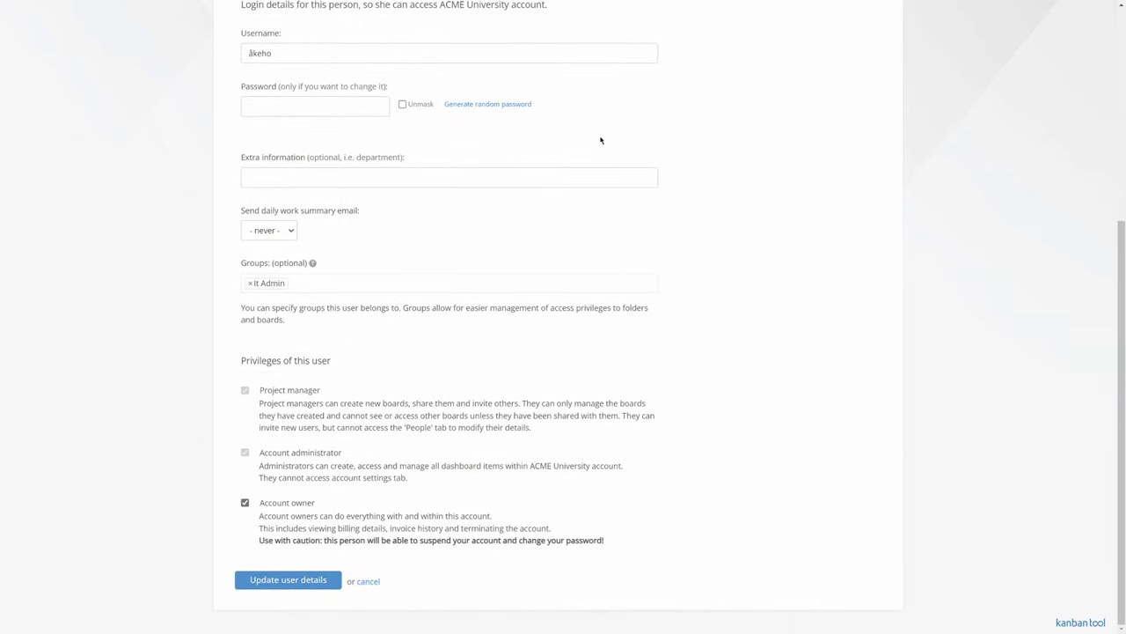
left_click(244, 503)
left_click(288, 579)
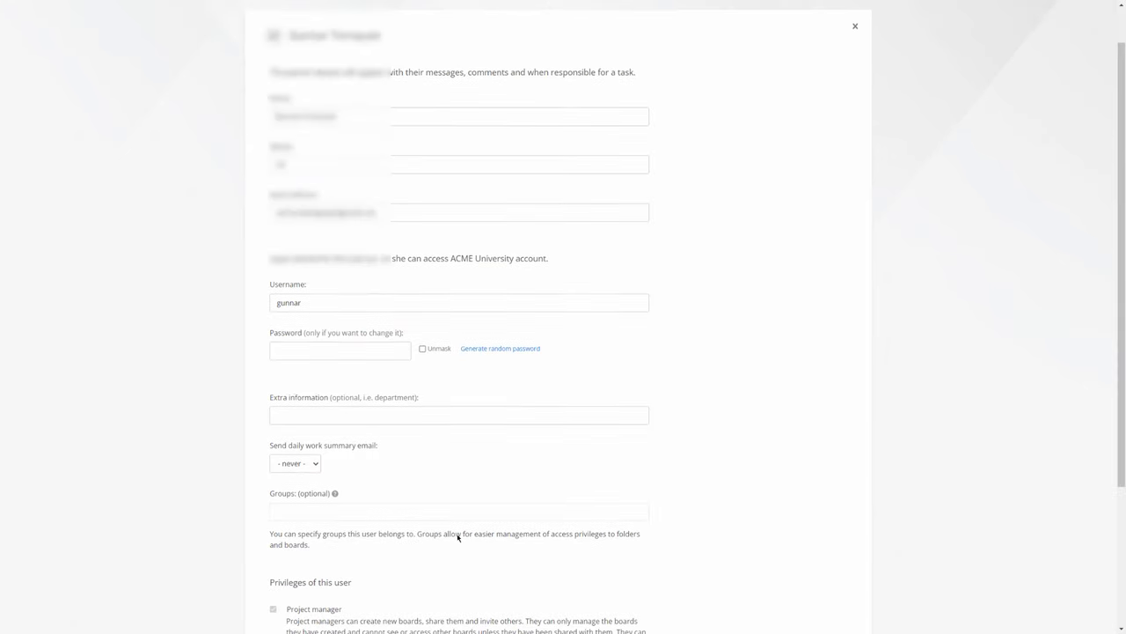
scroll(458, 535, "down", 4)
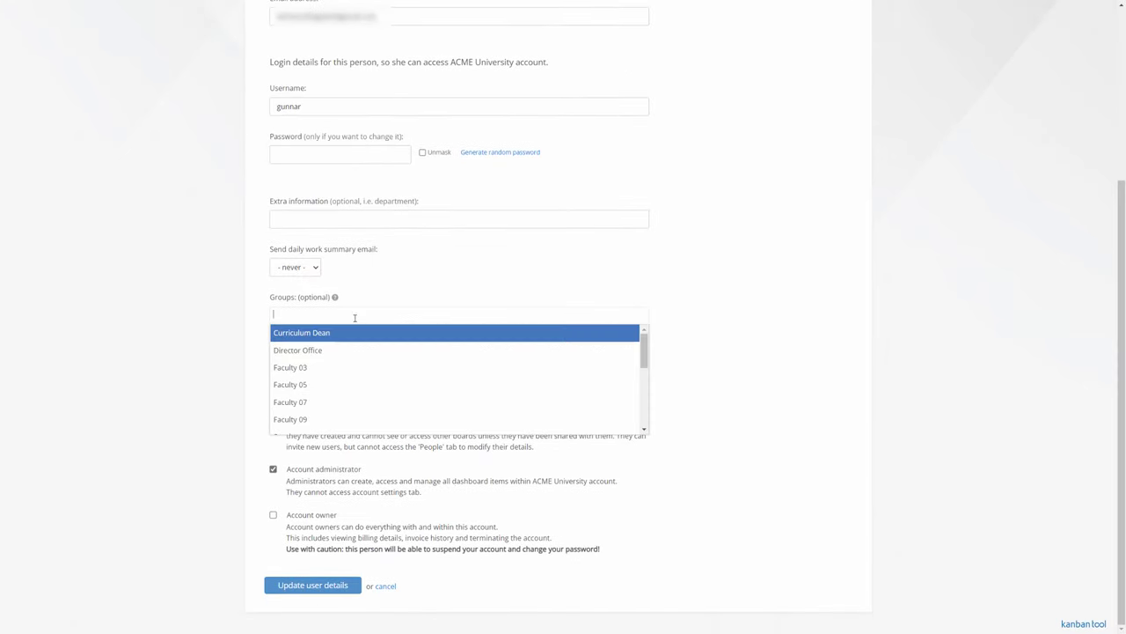
Add another user to the It Admin group and save their details.
type("it")
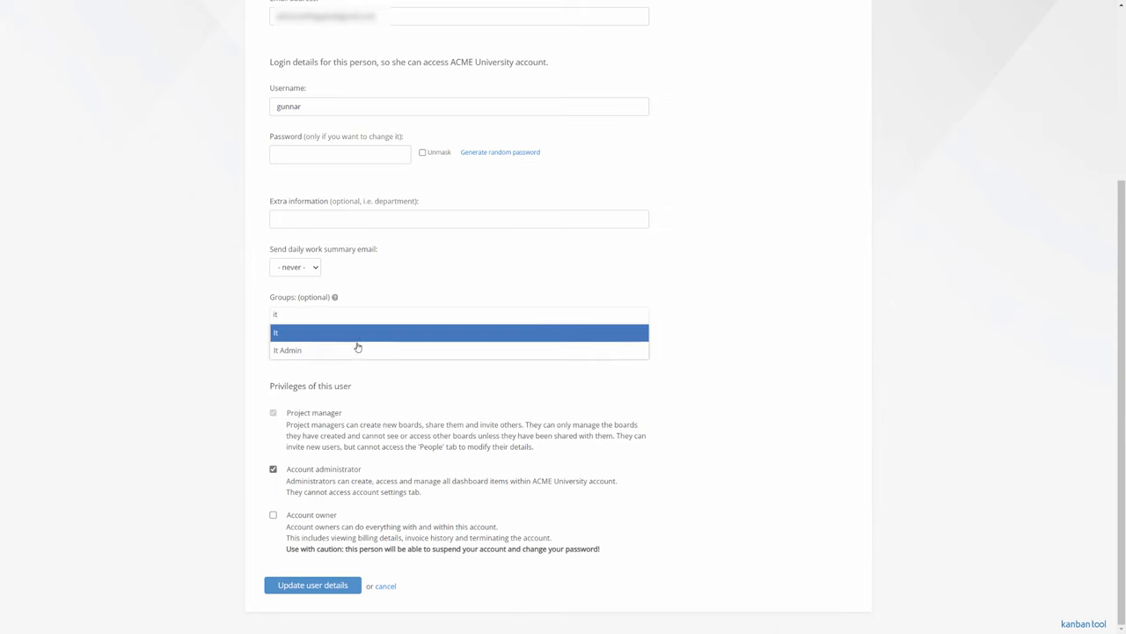
left_click(358, 349)
left_click(335, 582)
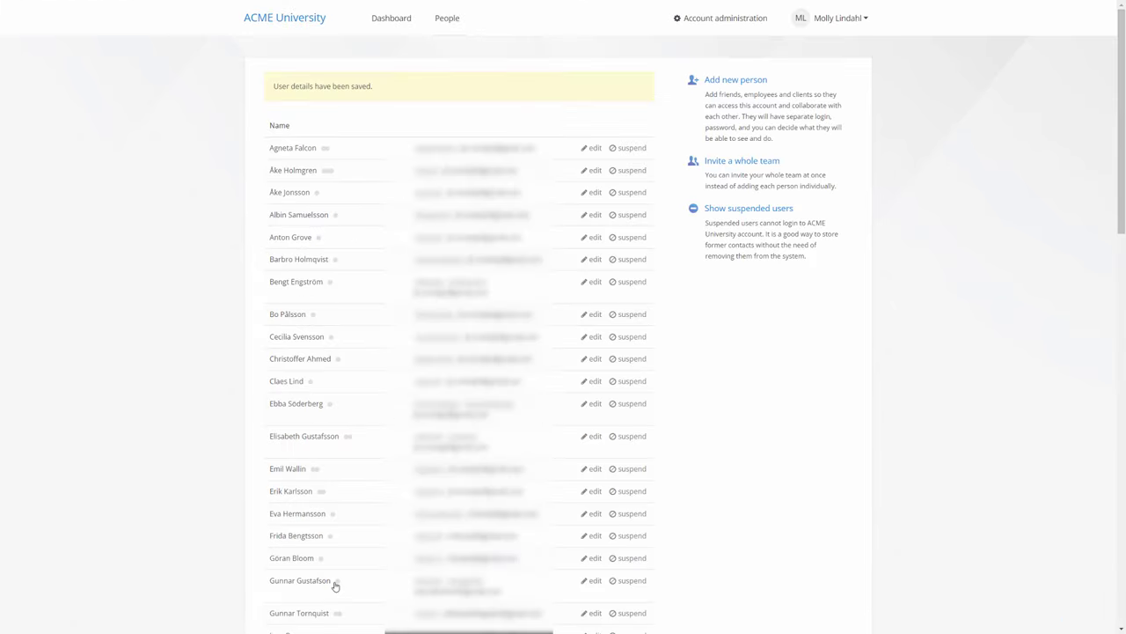
Share the IT Workflow board with the It Admin group at full access.
left_click(393, 20)
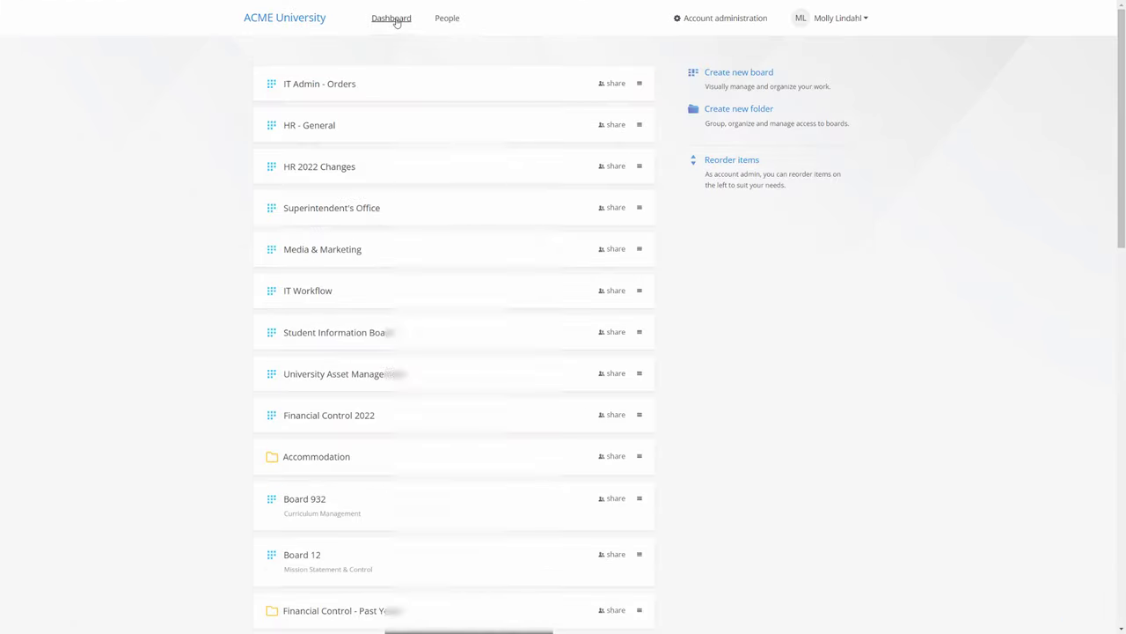
left_click(610, 293)
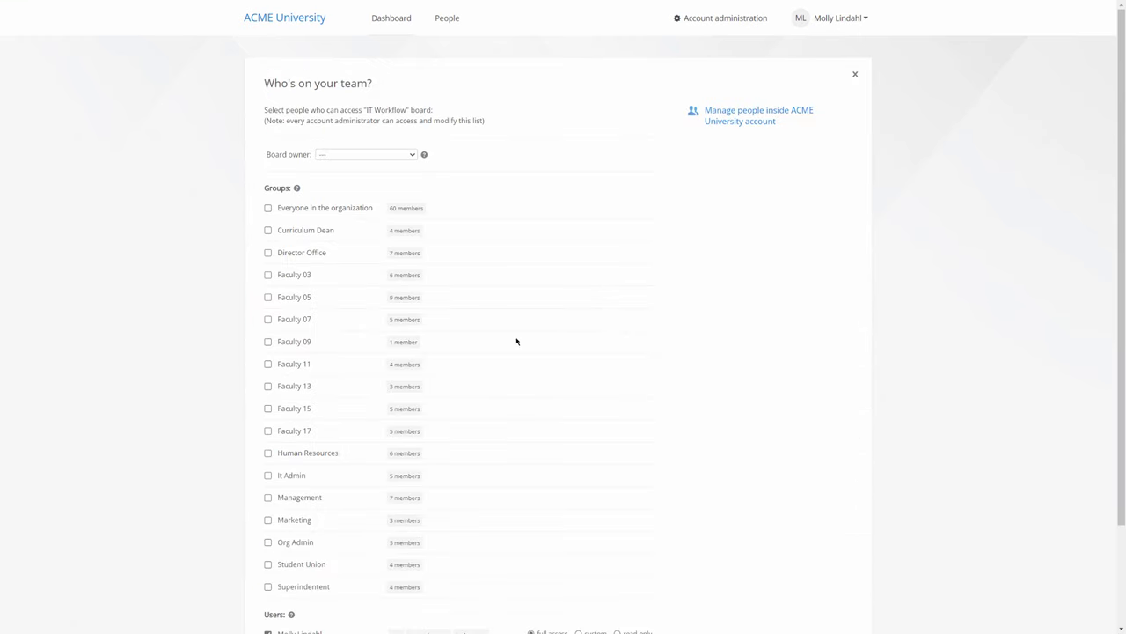
left_click(297, 478)
mouse_move(404, 475)
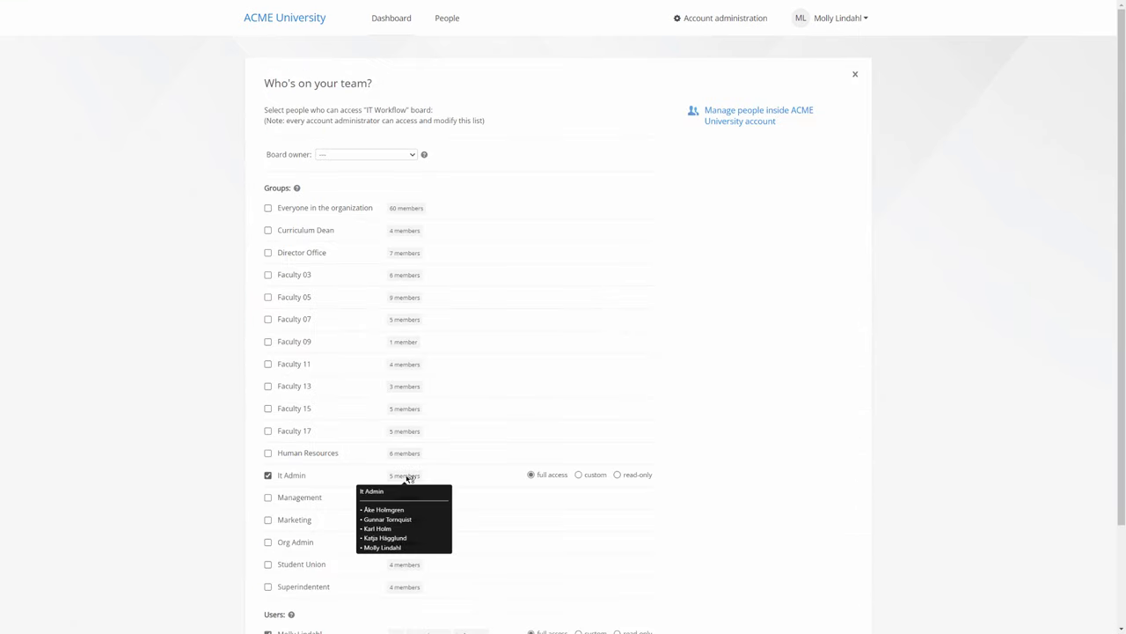
scroll(408, 477, "down", 3)
left_click(316, 588)
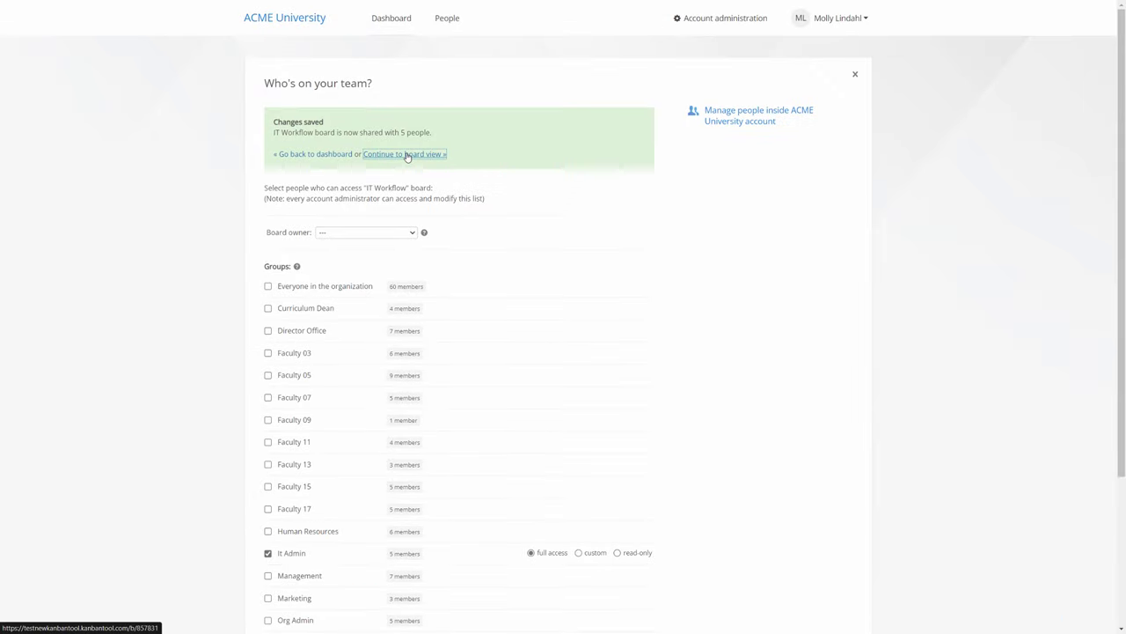
On the IT Workflow board, filter by problem, maintenance and other cards, ending unfiltered.
left_click(414, 154)
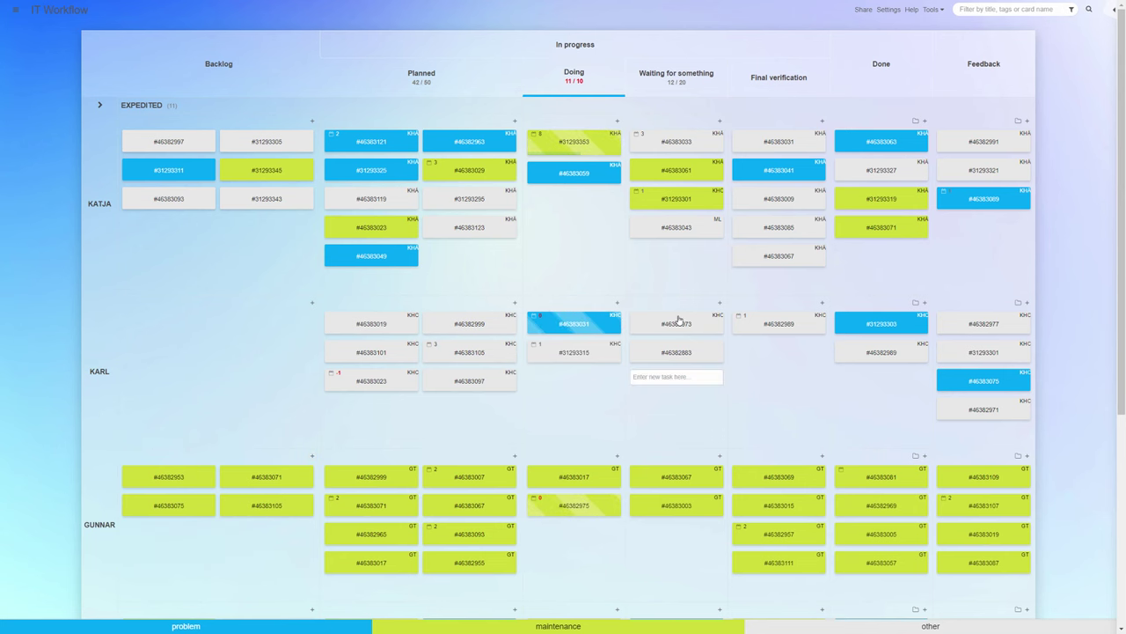
left_click(264, 626)
left_click(281, 626)
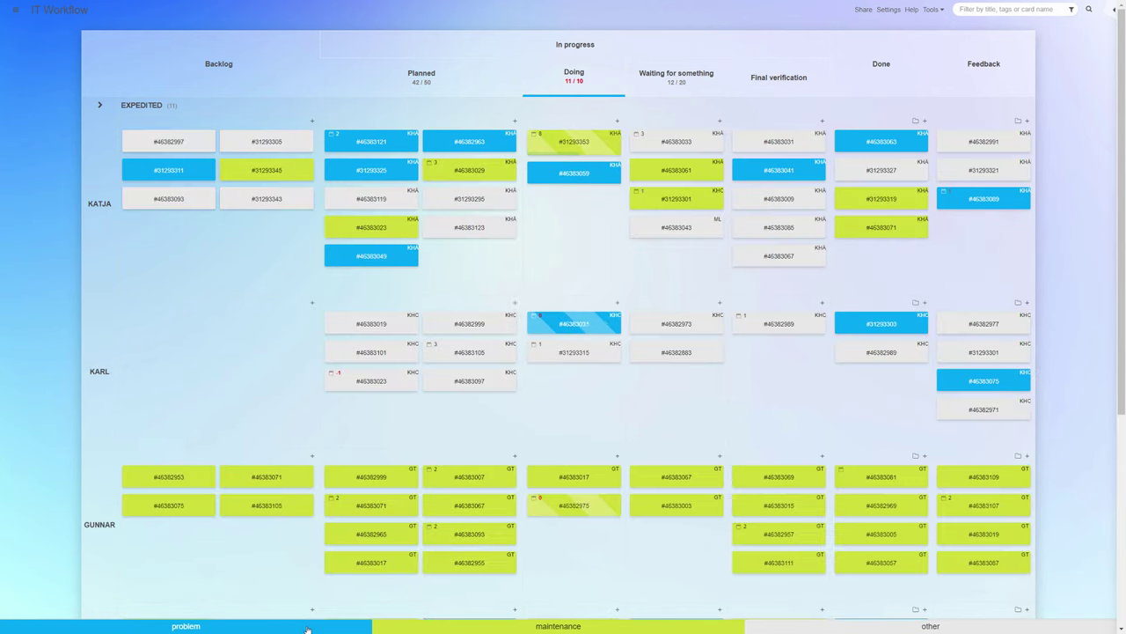
left_click(449, 626)
scroll(551, 471, "down", 3)
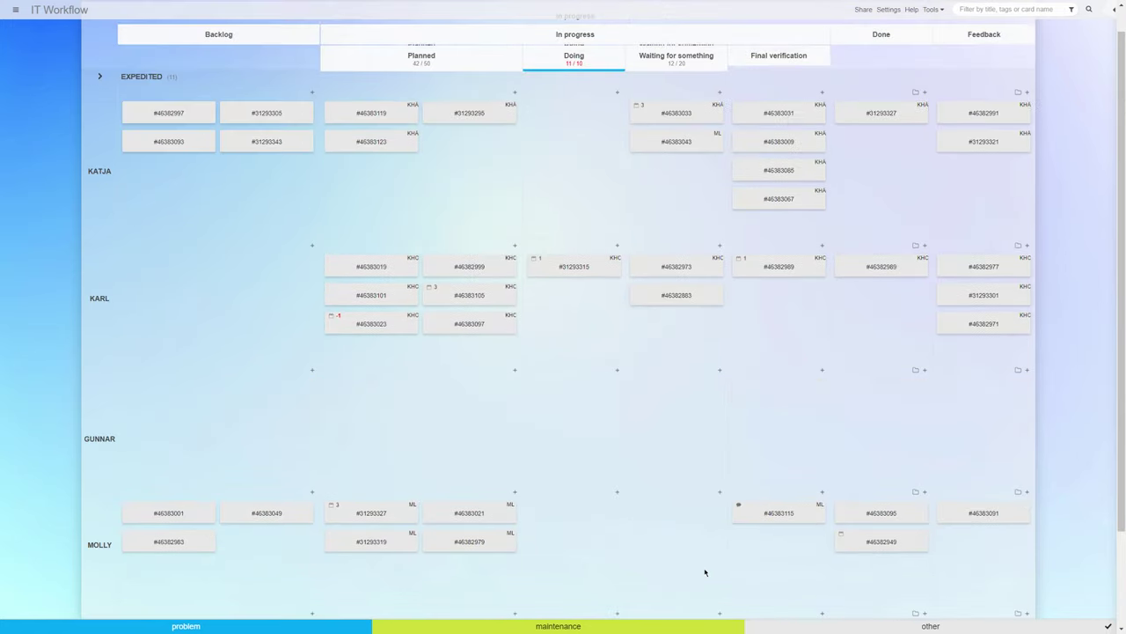
left_click(806, 629)
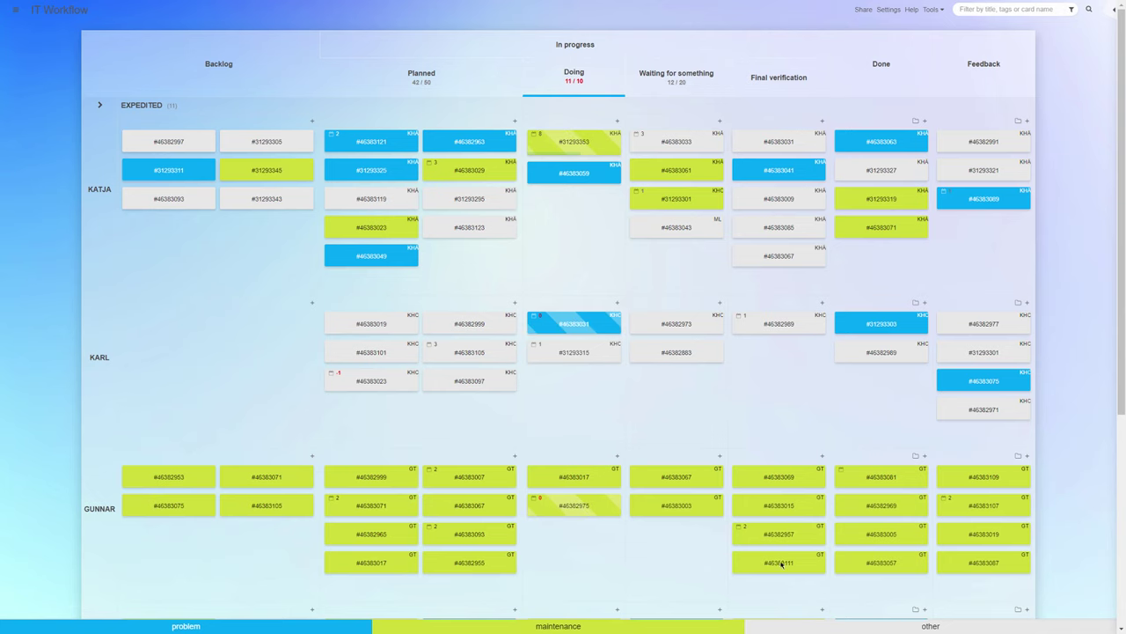
Collapse the bottom three person swimlanes and expand the EXPEDITED lane.
left_click(100, 457)
left_click(99, 476)
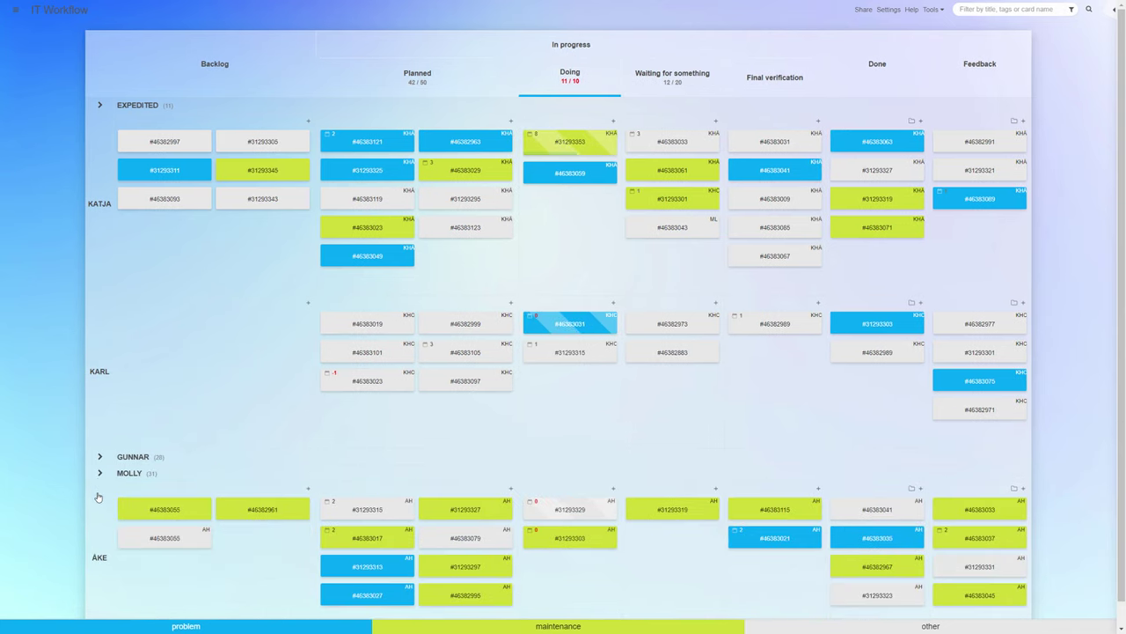
left_click(98, 497)
left_click(138, 108)
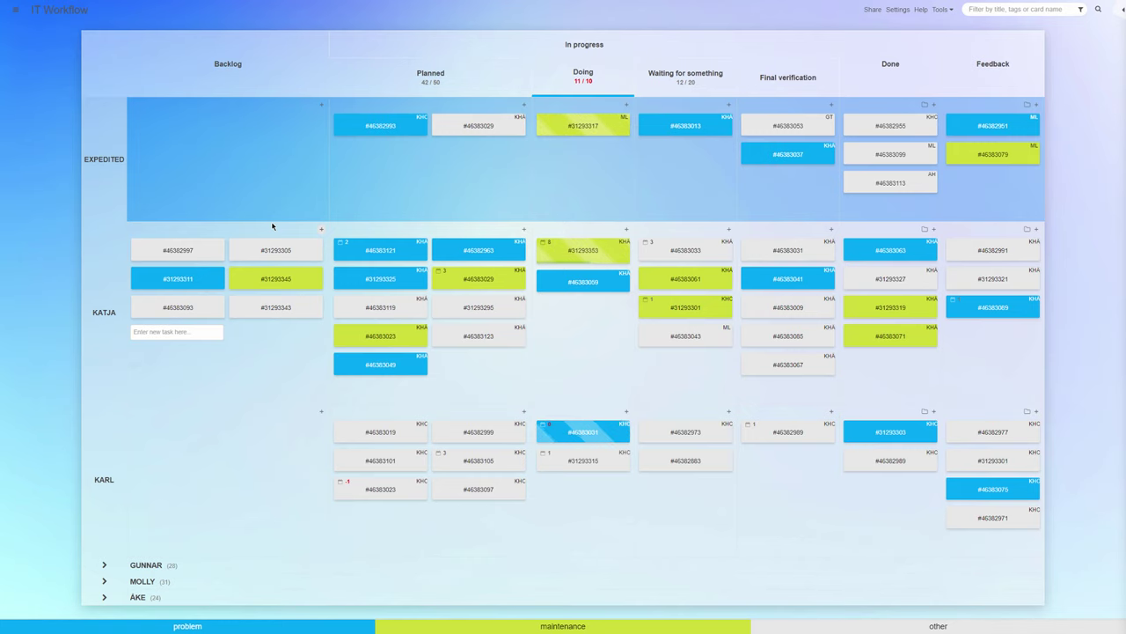
Collapse EXPEDITED and re-expand the collapsed person swimlanes so all cards show.
left_click(110, 161)
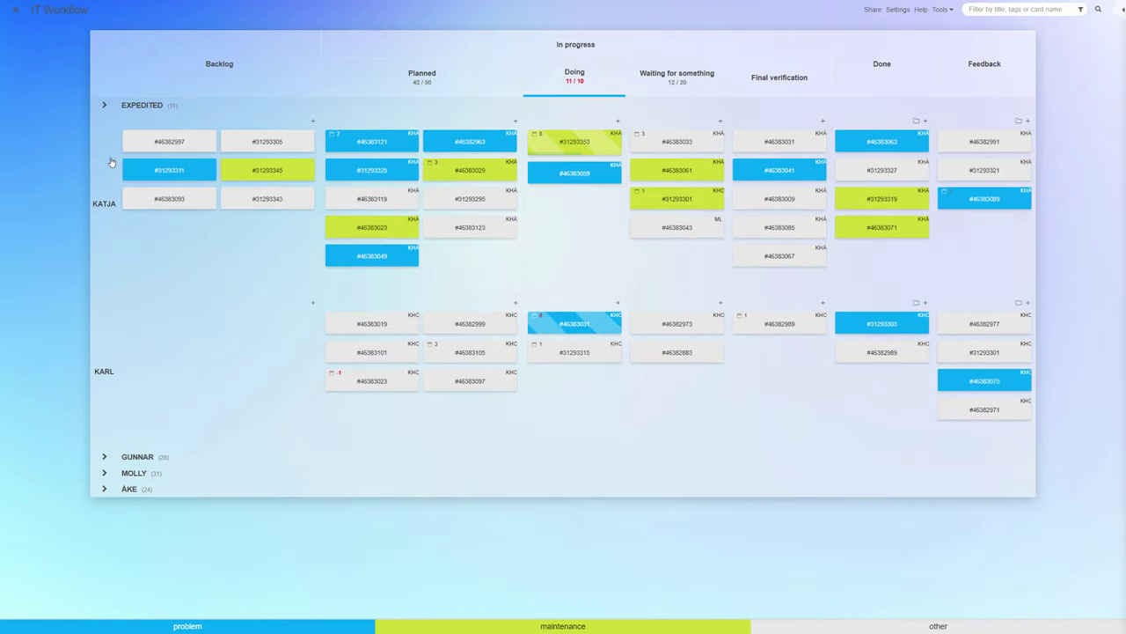
left_click(137, 475)
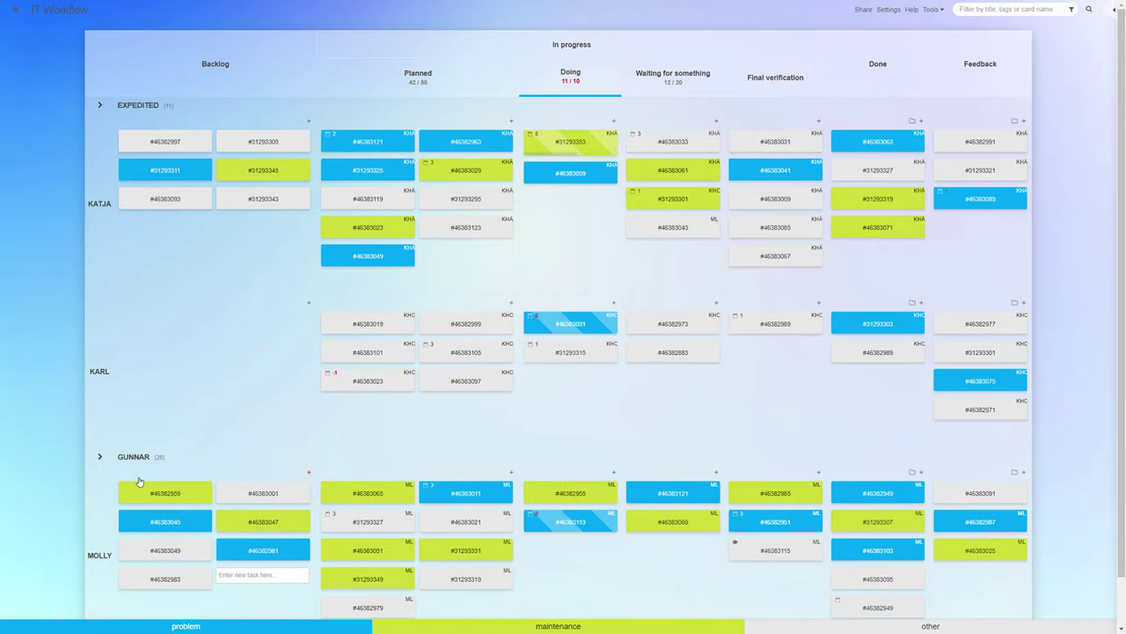
scroll(138, 473, "down", 1)
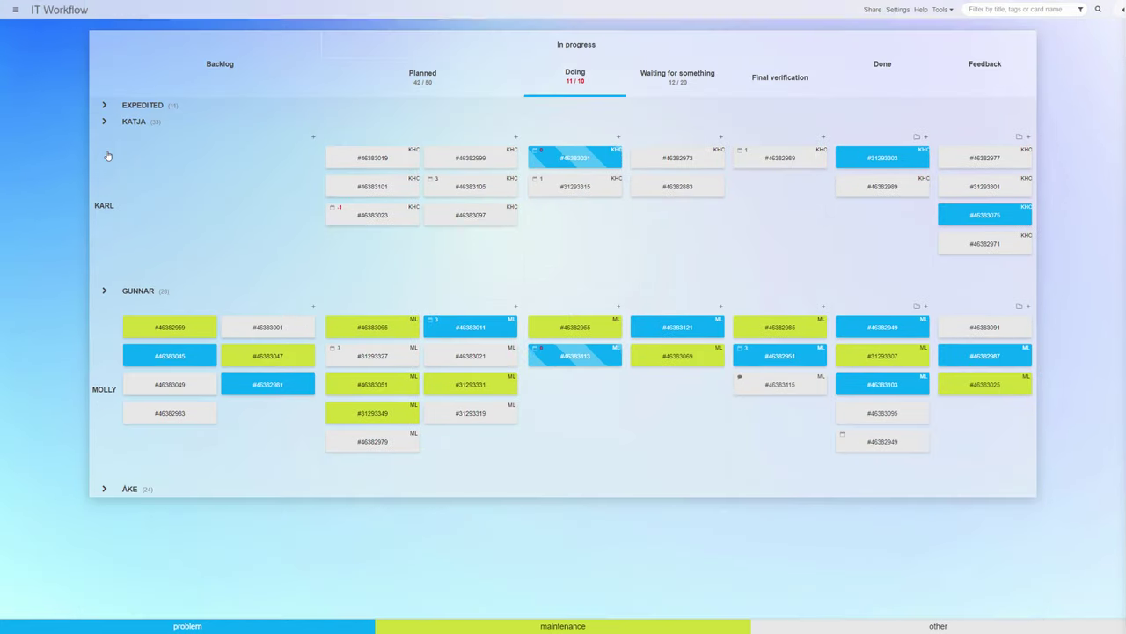
left_click(108, 156)
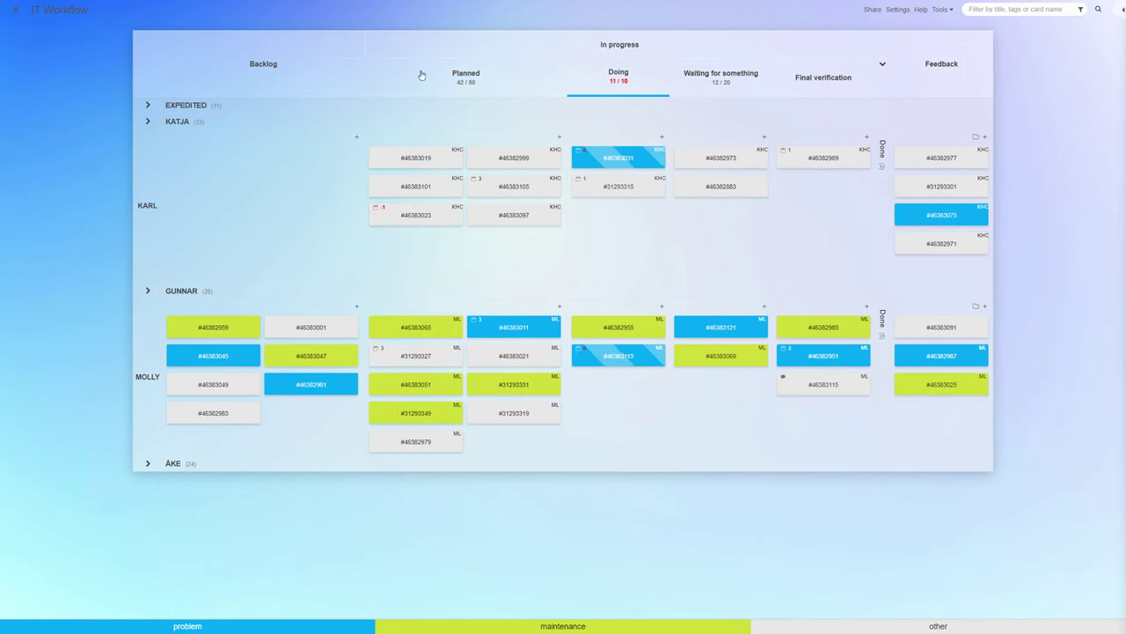
left_click(182, 124)
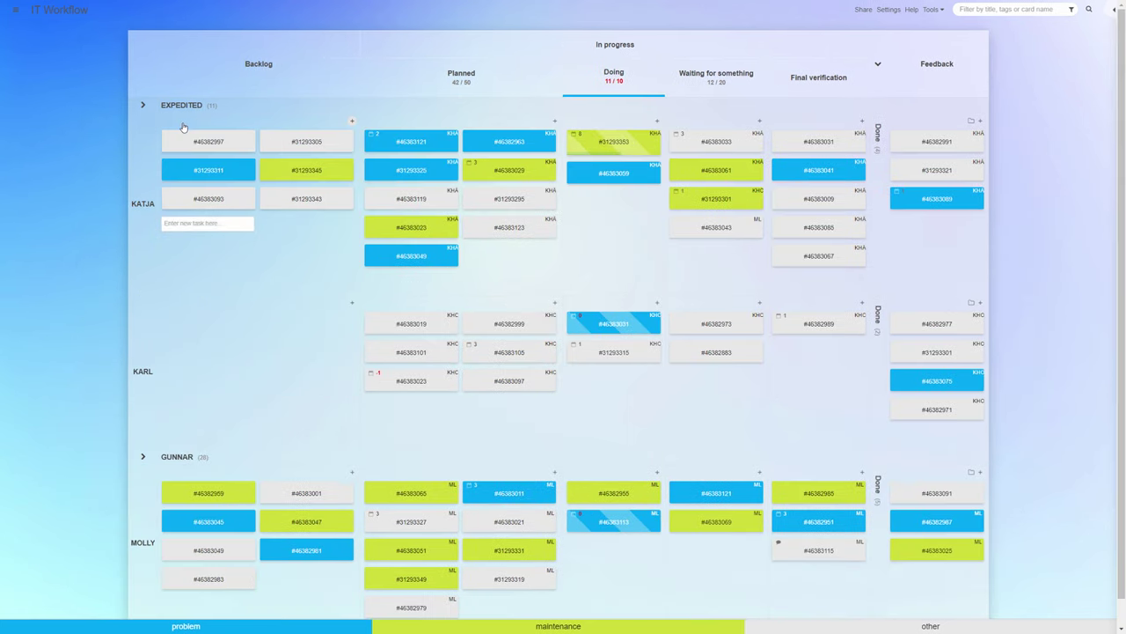
scroll(211, 348, "down", 1)
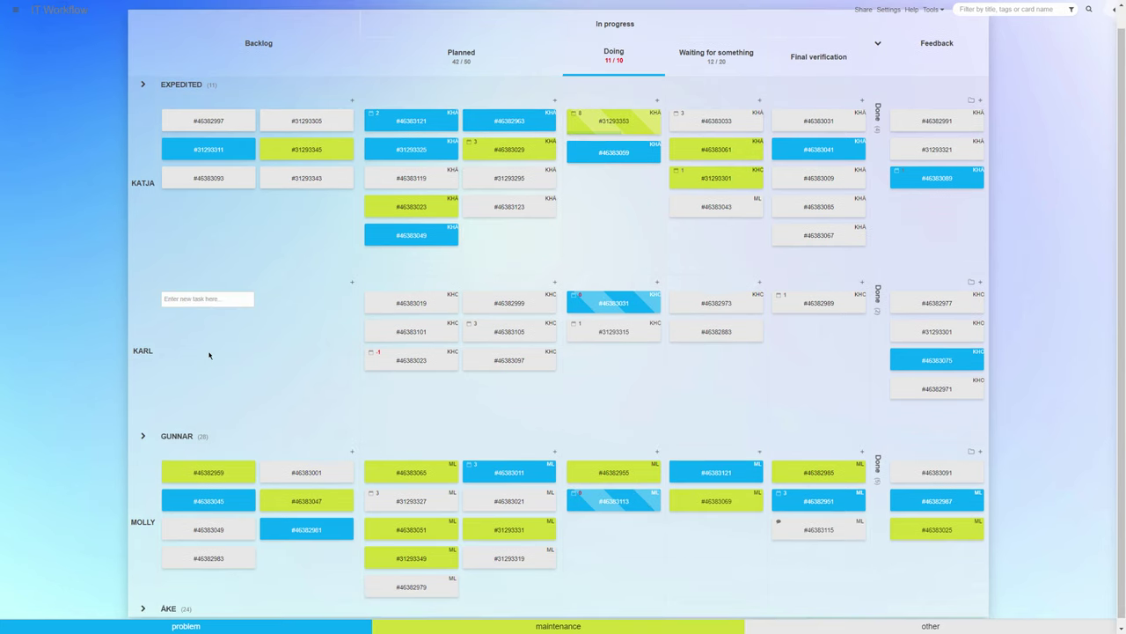
left_click(202, 431)
scroll(200, 431, "down", 3)
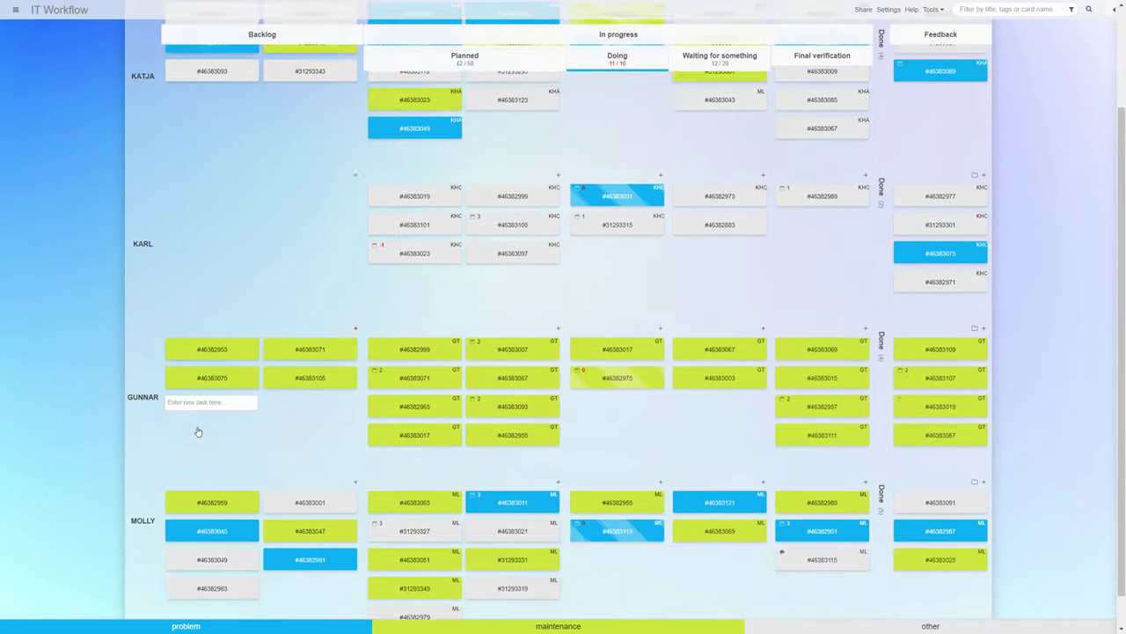
scroll(202, 475, "down", 1)
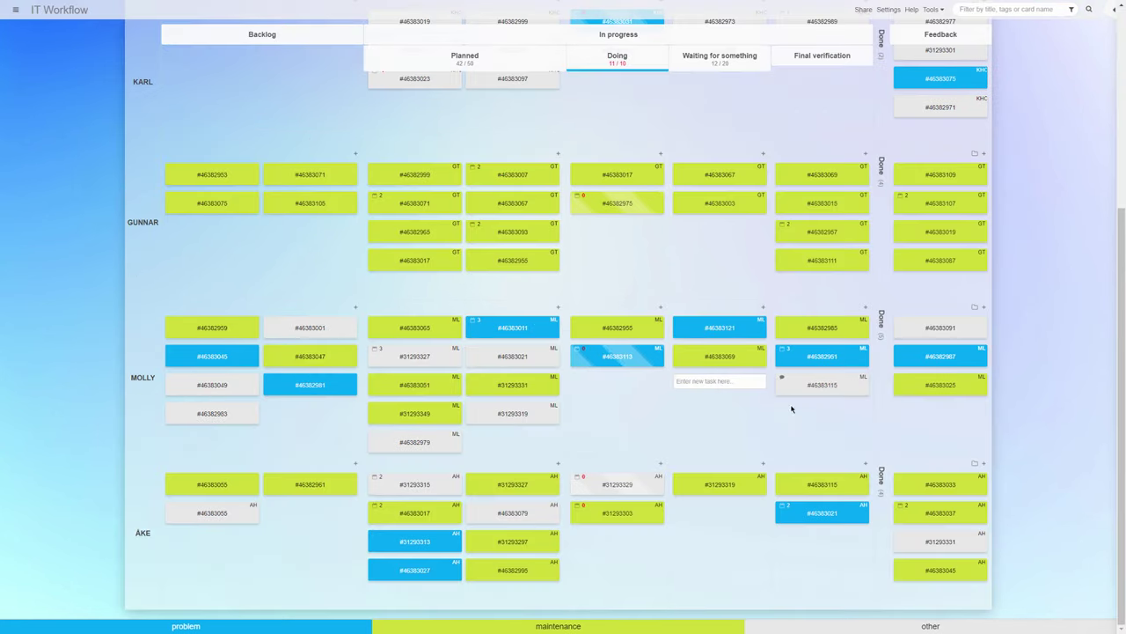
Filter to tasks assigned to me, expand the Done column and collapse a swimlane.
left_click(1073, 10)
left_click(1053, 60)
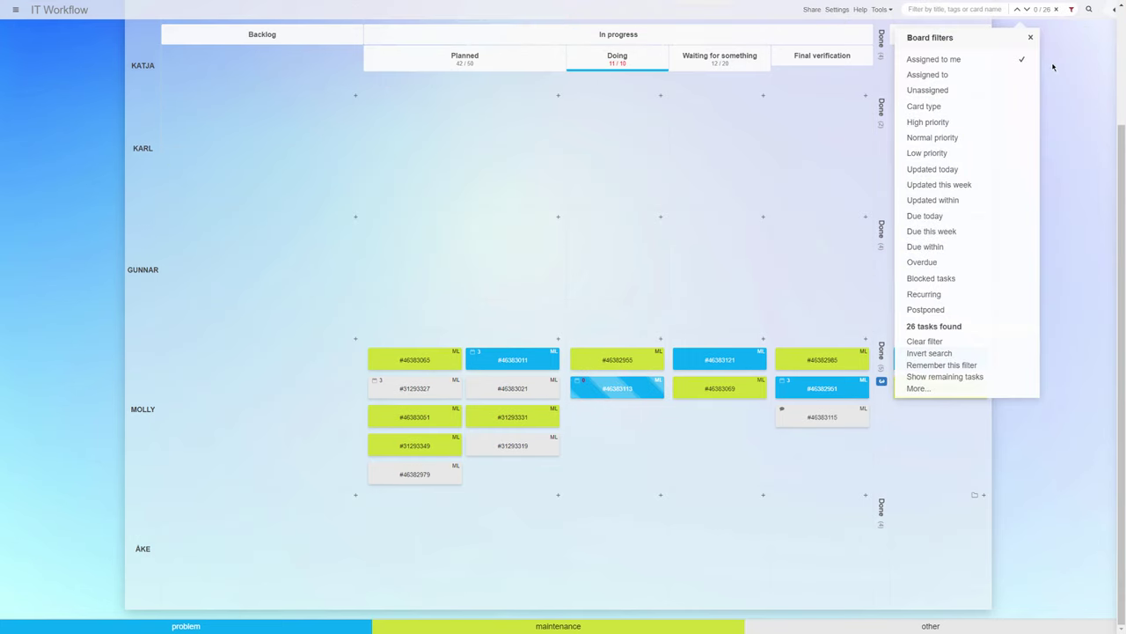
left_click(1033, 39)
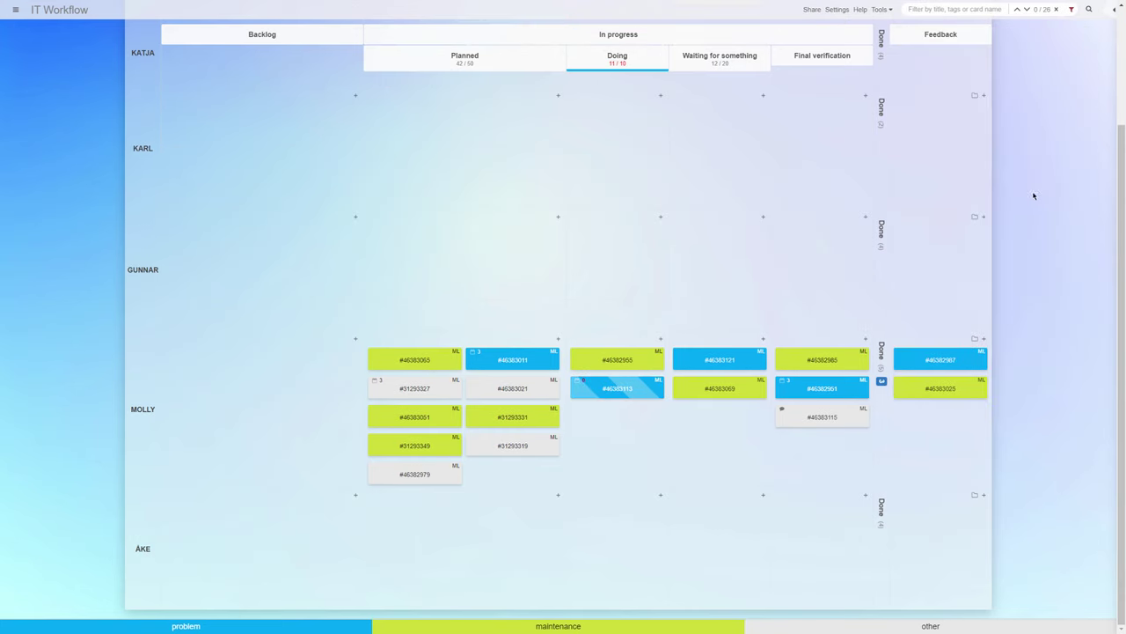
left_click(881, 352)
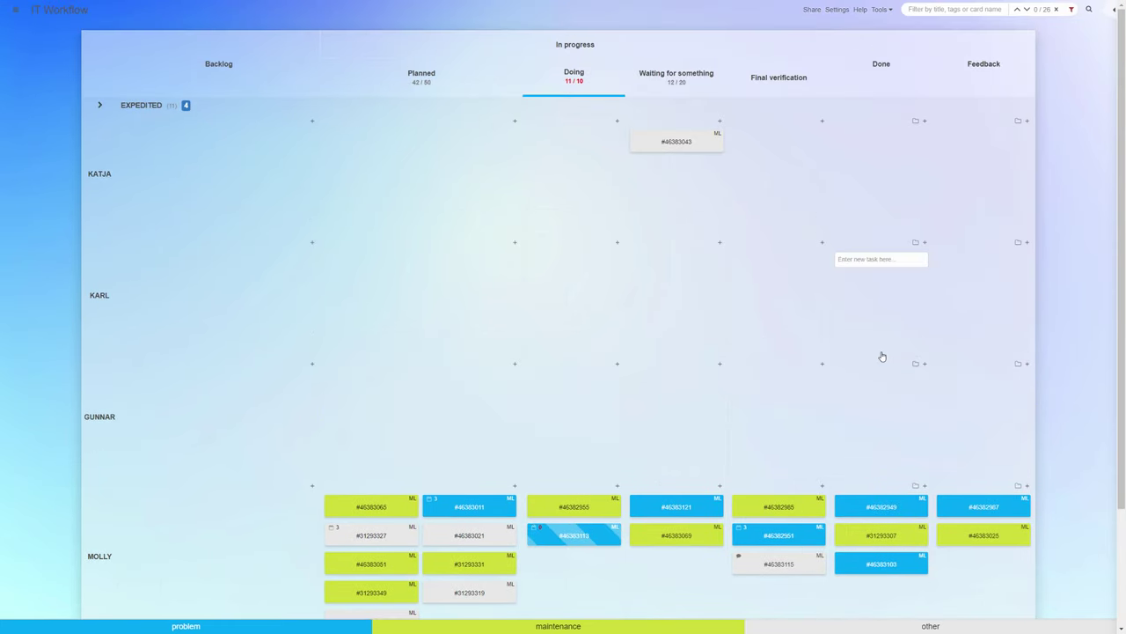
left_click(102, 286)
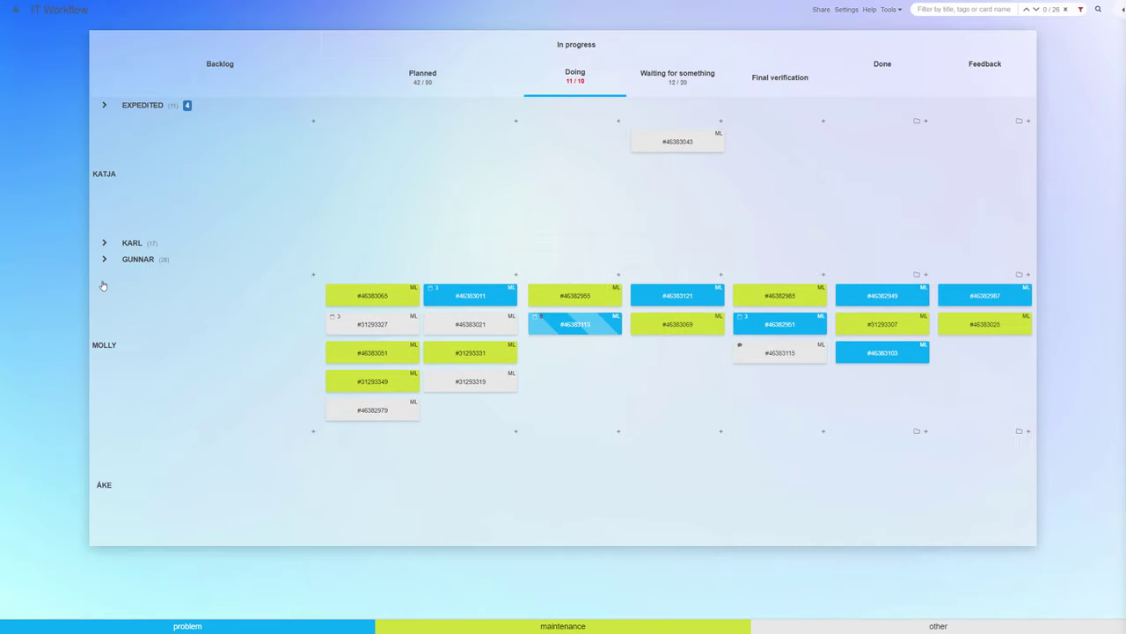
Filter to one colleague's assigned tasks, then clear the filter to show all cards.
left_click(1080, 9)
left_click(1010, 145)
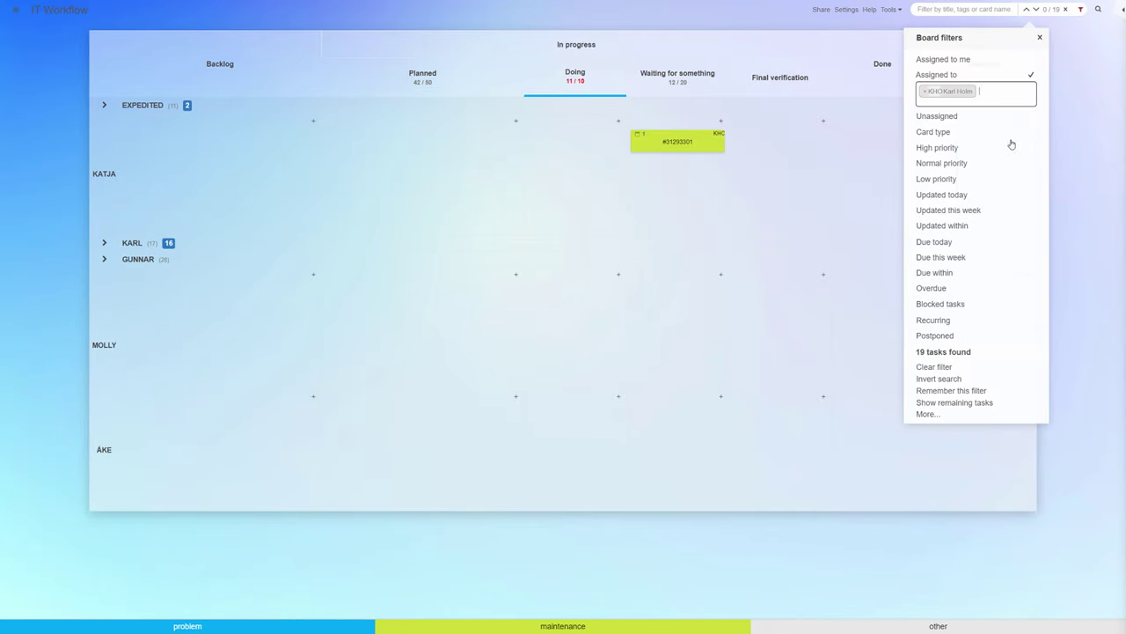
left_click(1061, 215)
left_click(1059, 10)
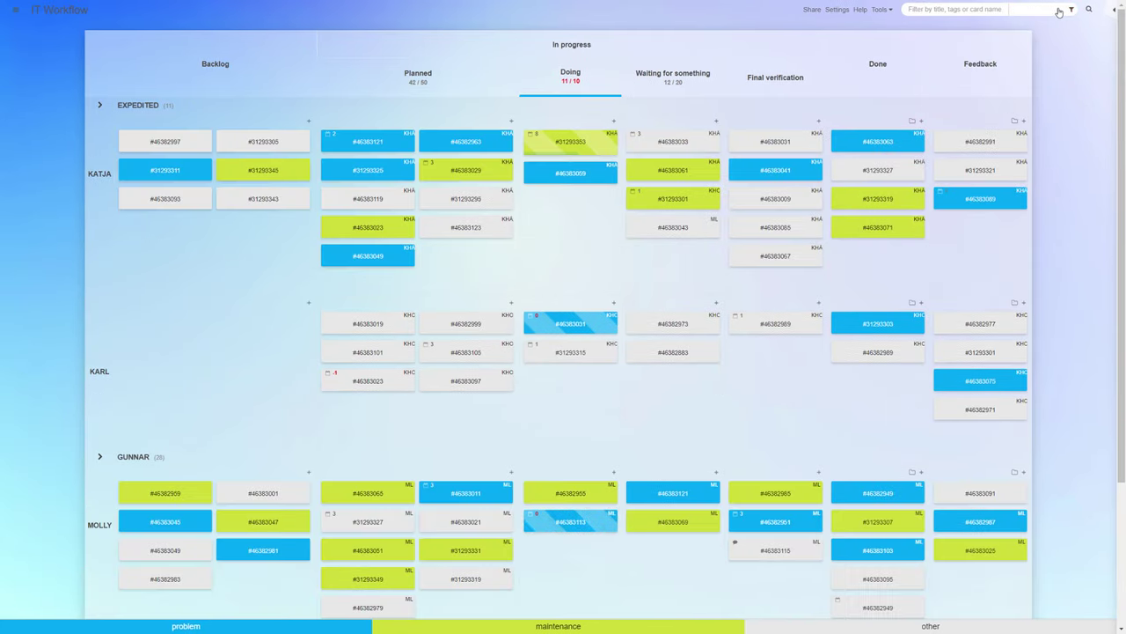
Open card #31293353 and show its comments and history.
left_click(97, 171)
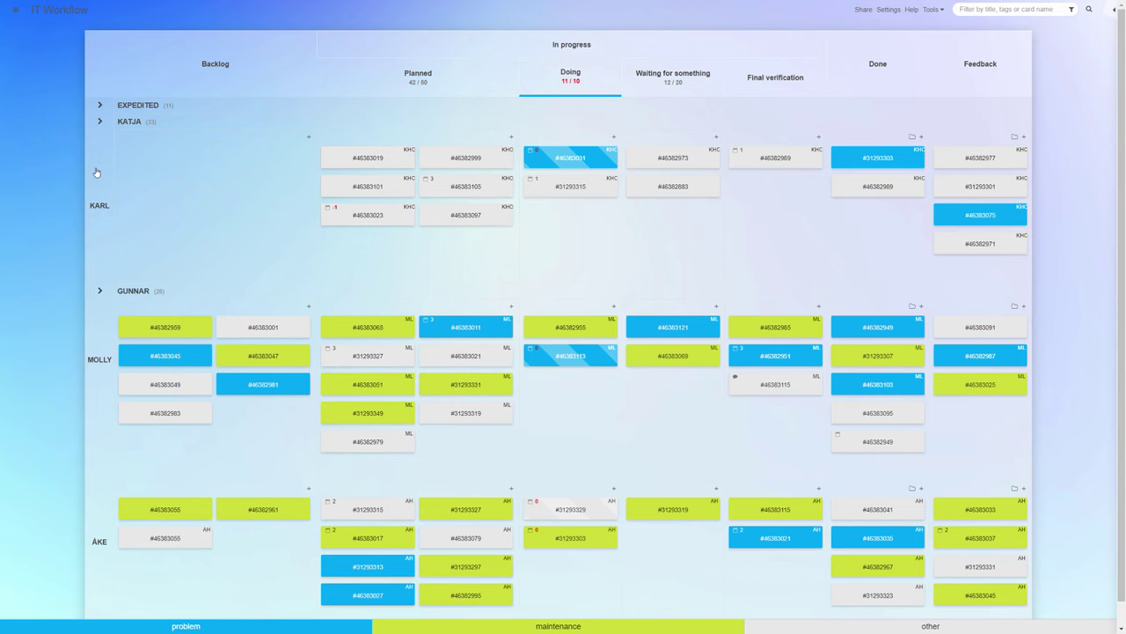
left_click(616, 154)
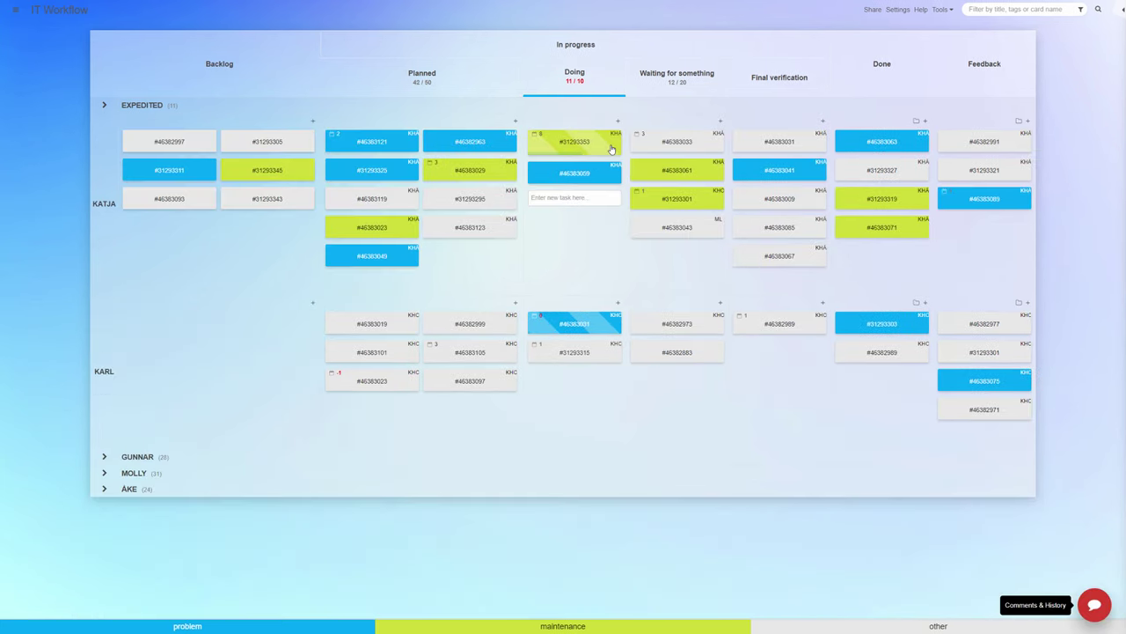
left_click(1089, 608)
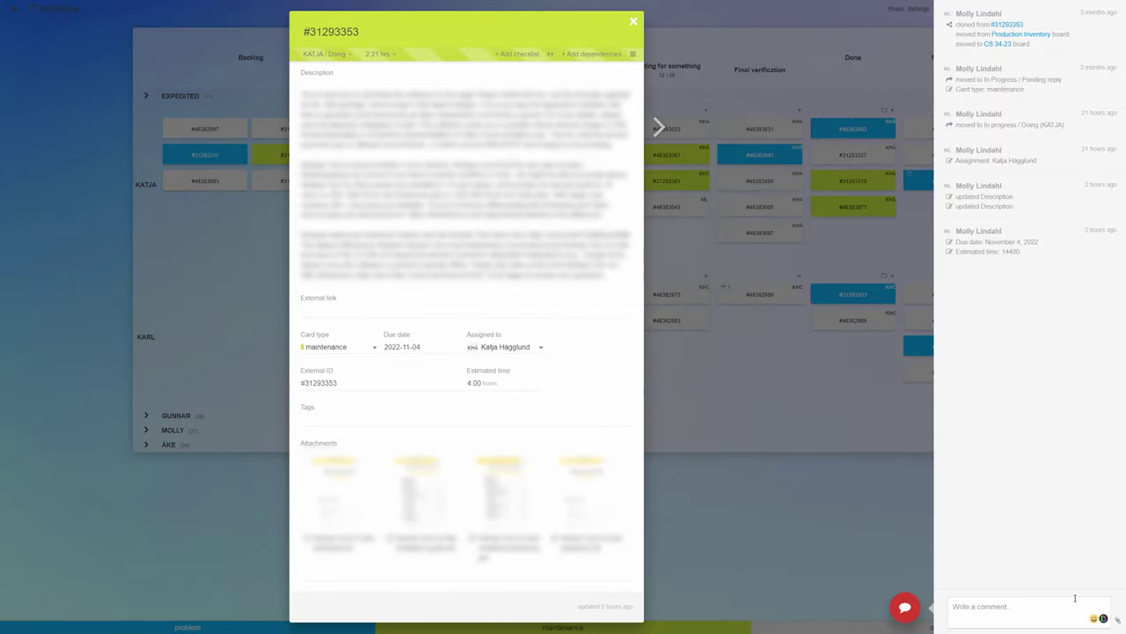
Post a comment asking for the SR-20 solution, notifying a different colleague, then close the card.
left_click(1010, 604)
type("Can you share the solution you used on SR-20 last week? I think I'm dealing with the same problem here. Thanks!")
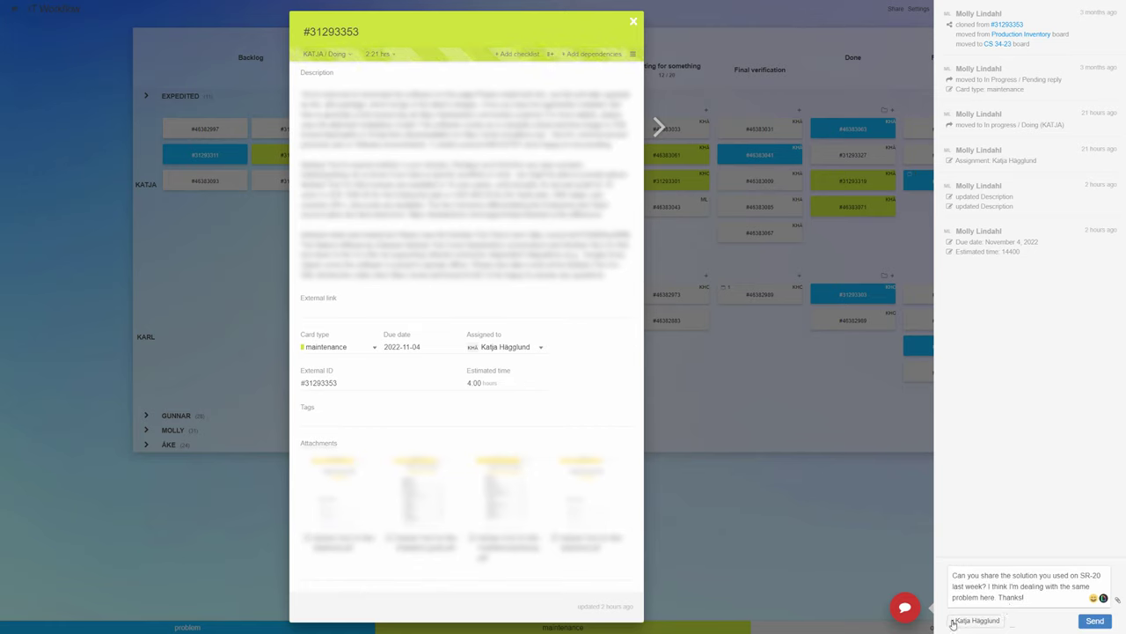
left_click(953, 620)
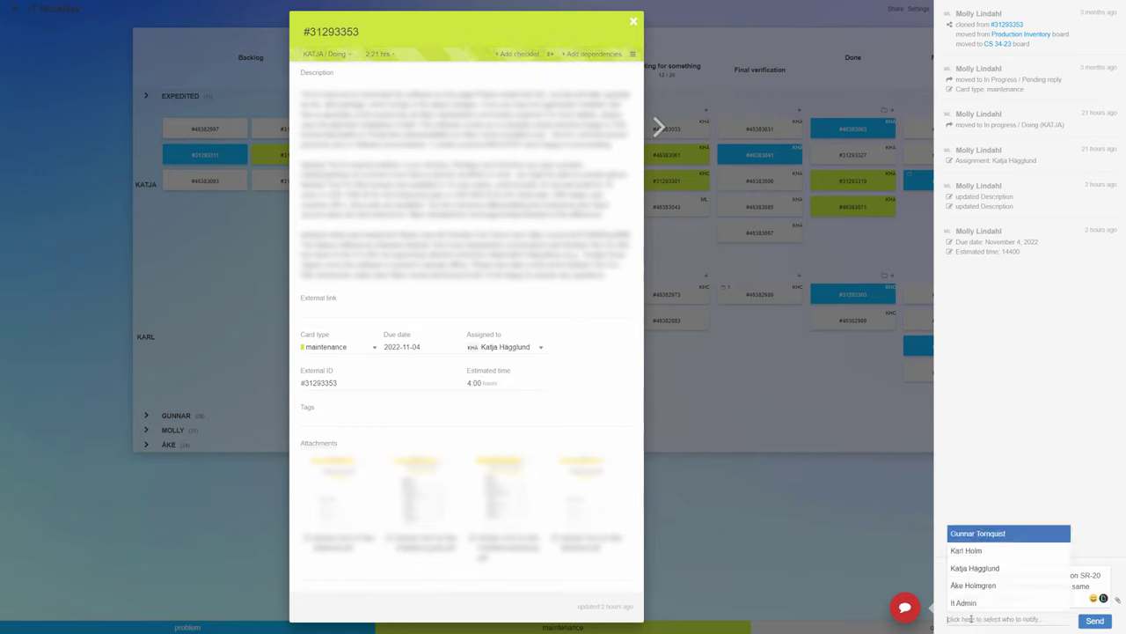
left_click(1010, 550)
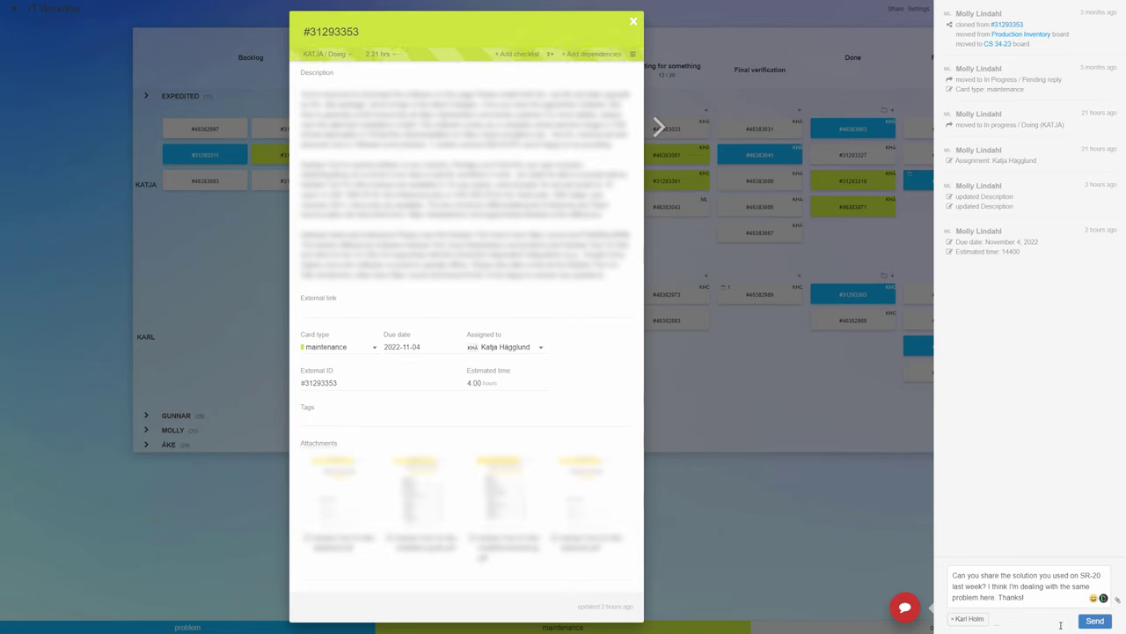
left_click(1095, 621)
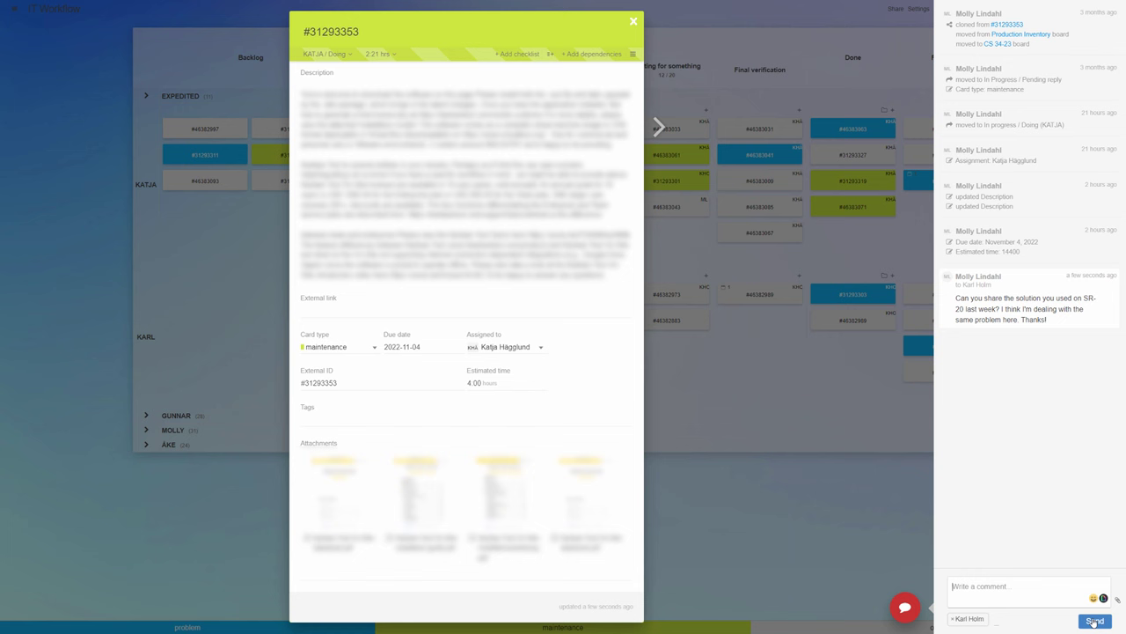
left_click(814, 512)
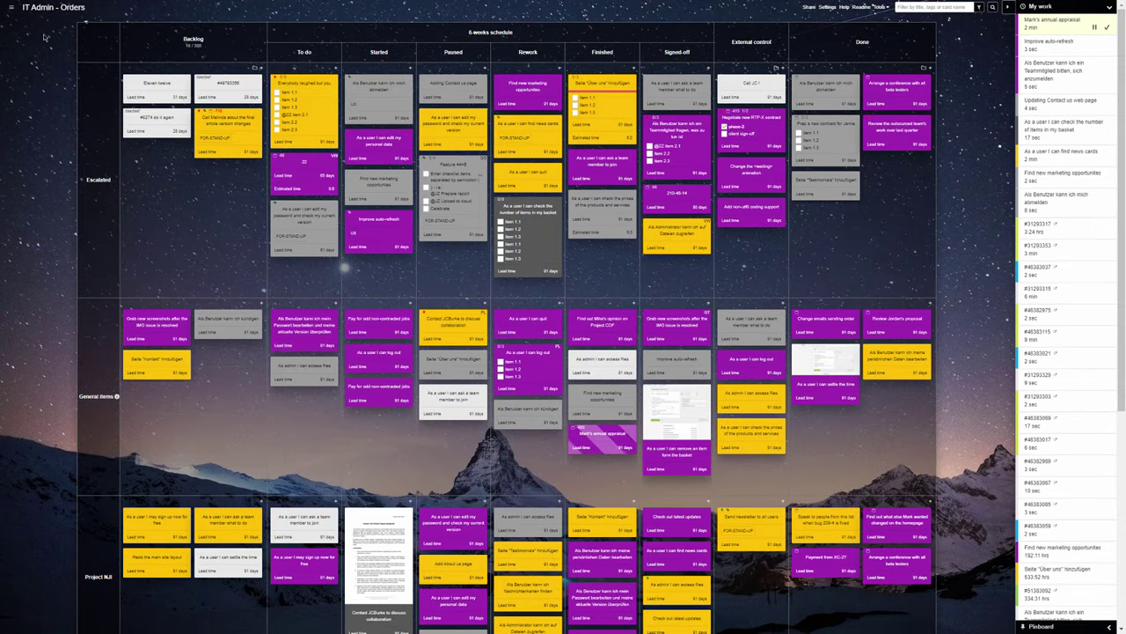
Switch to the HR 2022 Changes board, then to the Superintendent's Office board.
left_click(11, 10)
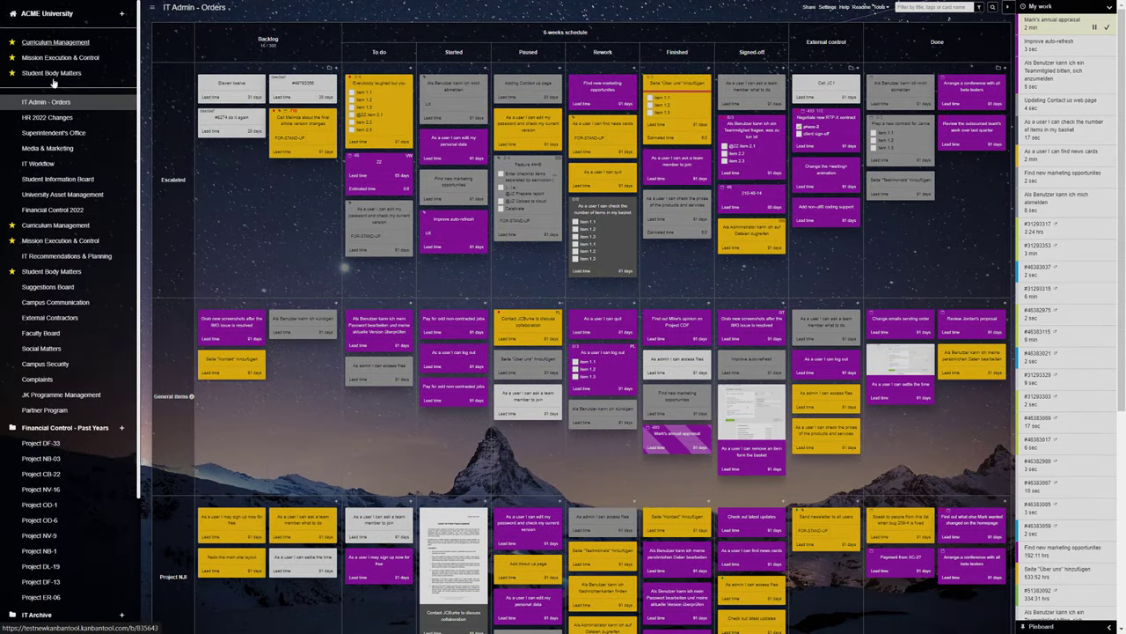
left_click(48, 117)
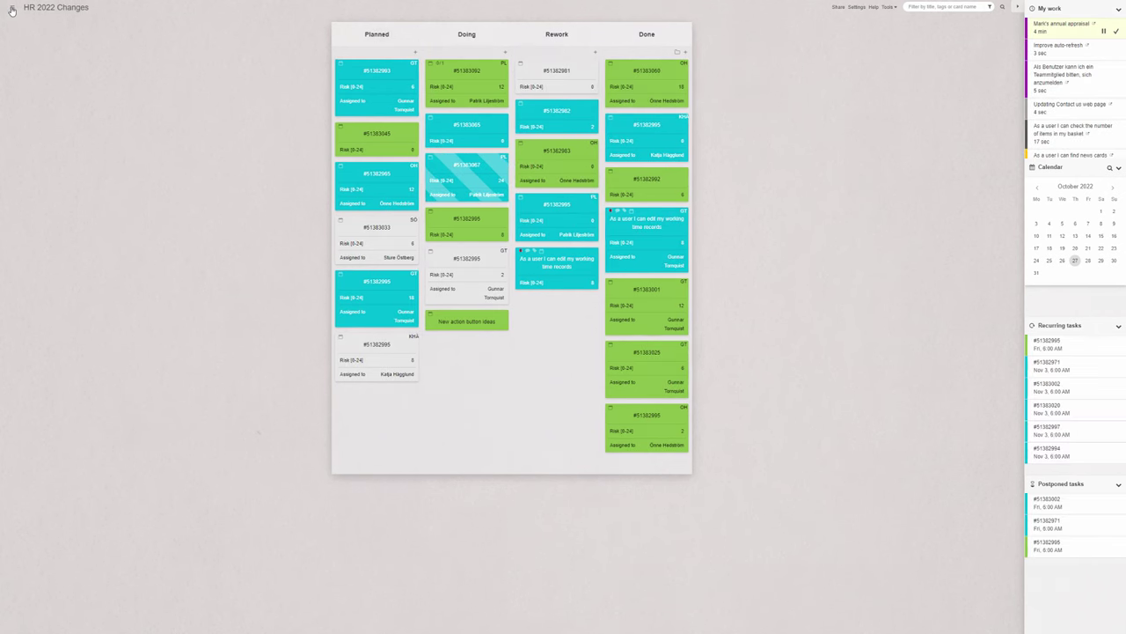
left_click(11, 11)
left_click(39, 132)
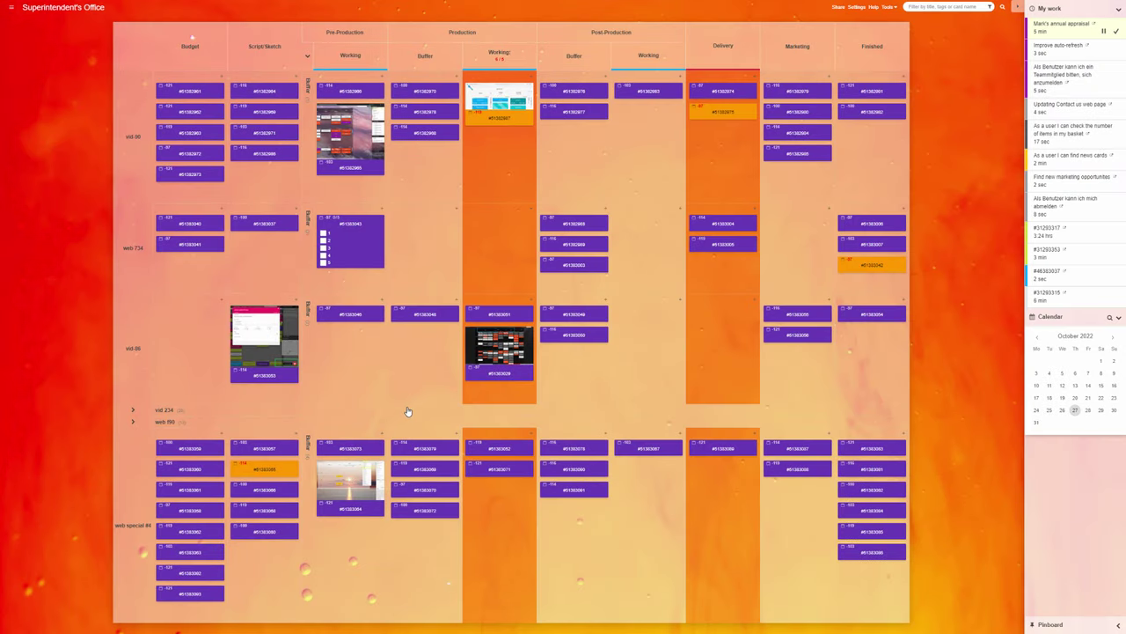
Expand the vid 234 and web f90 lanes, then open the Student Information Board.
left_click(408, 411)
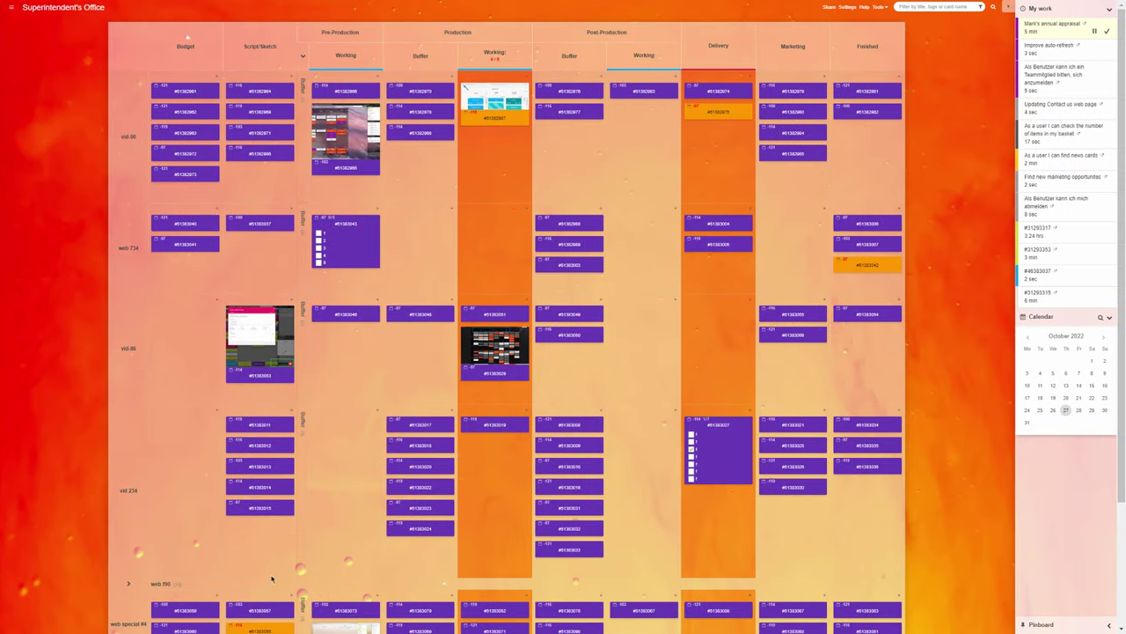
left_click(236, 586)
scroll(236, 586, "down", 1)
scroll(236, 586, "down", 2)
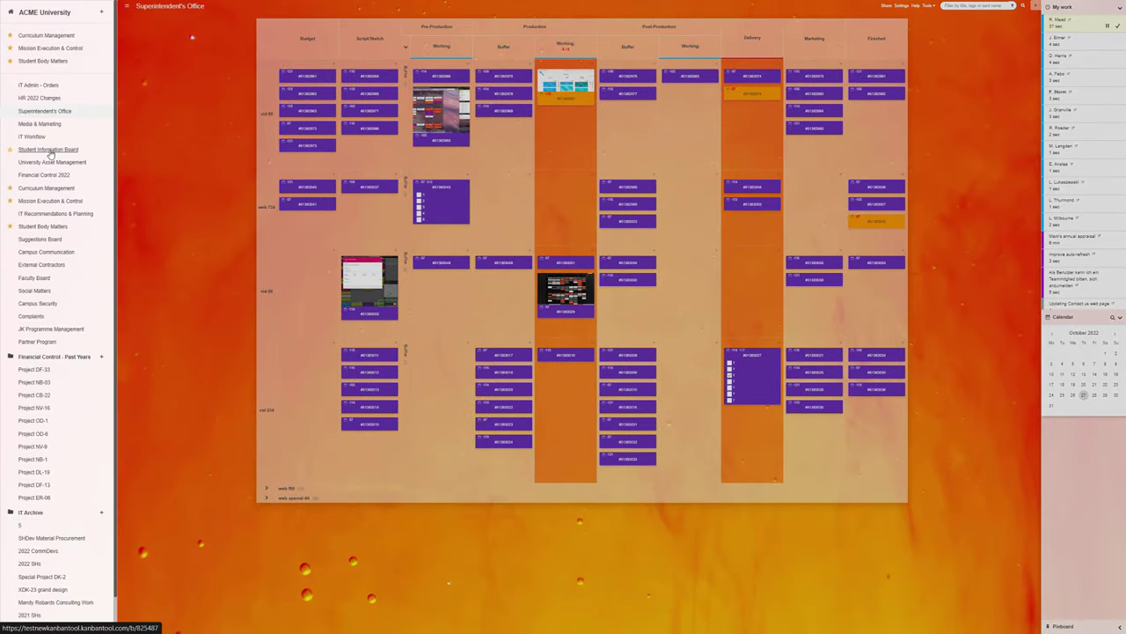
left_click(52, 153)
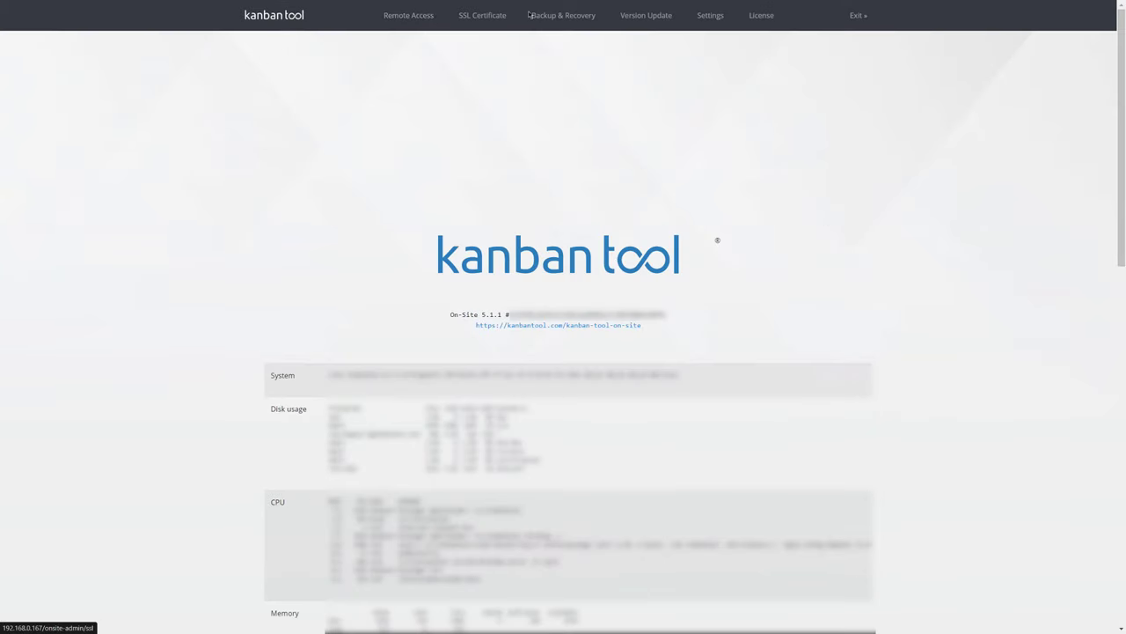
Review the On-Site Settings and License pages, then the Backup & Recovery downloads page.
left_click(710, 15)
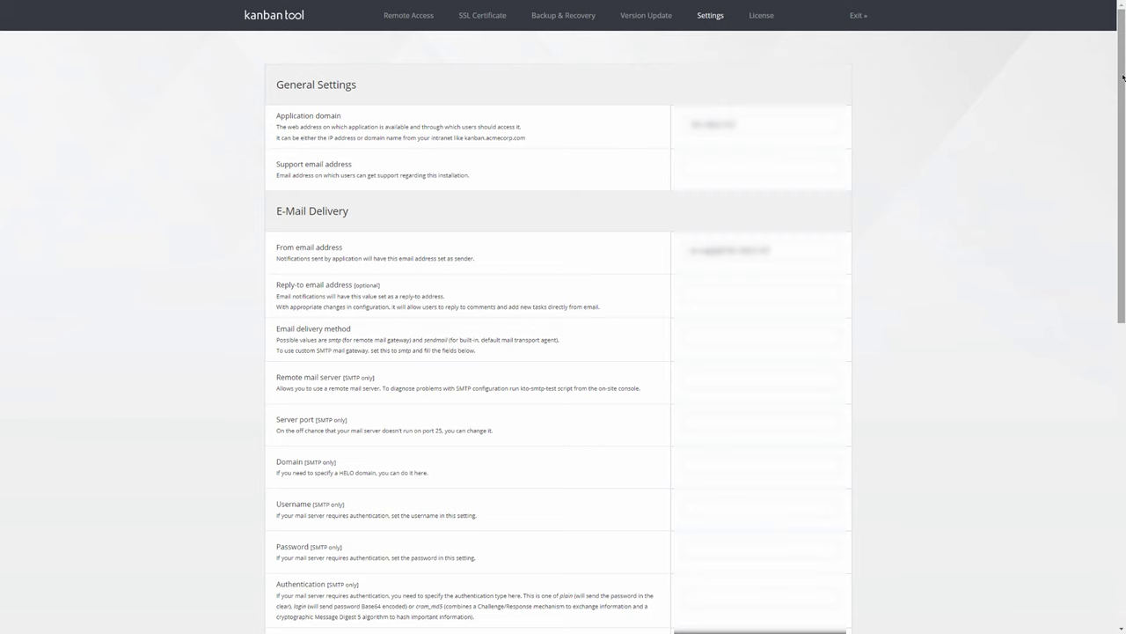
left_click_drag(1123, 79, 1123, 100)
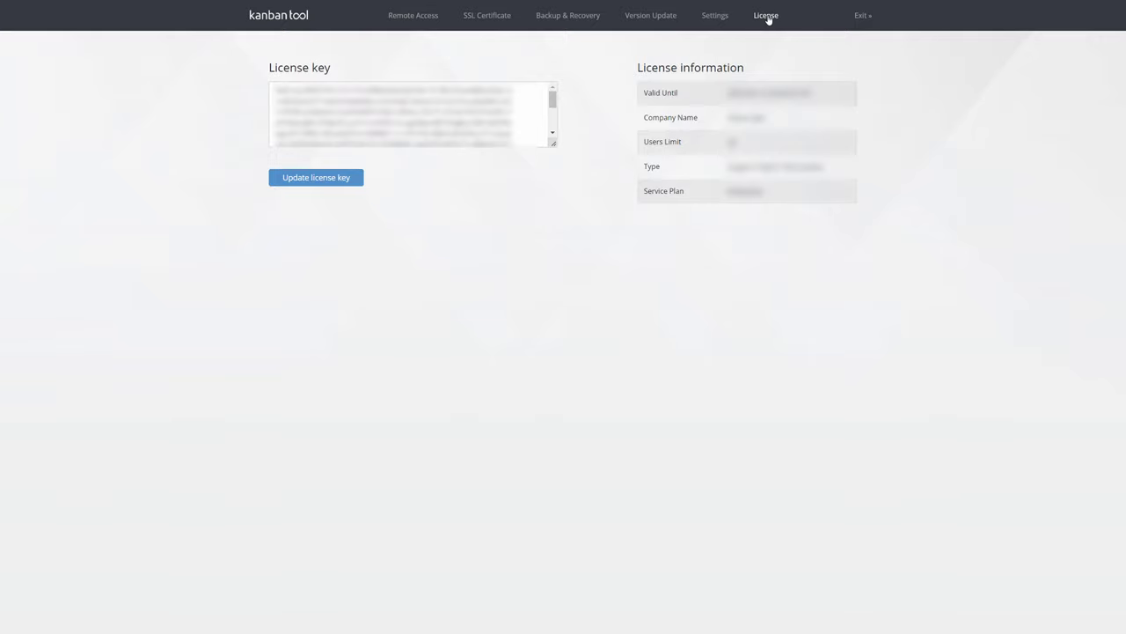
left_click(572, 16)
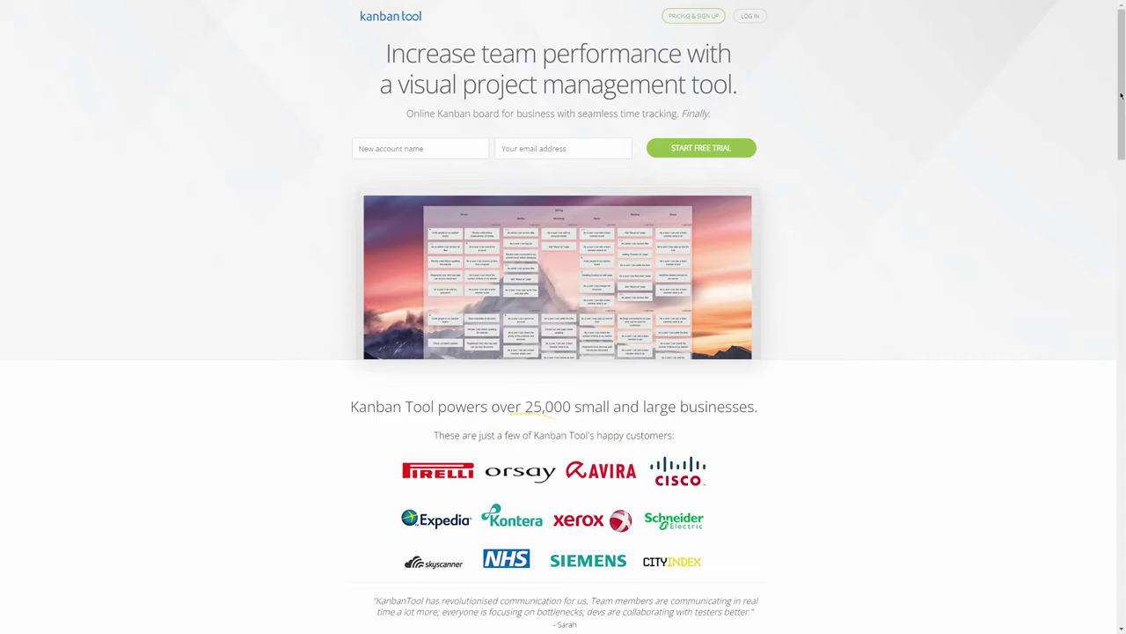
Scroll the homepage down to the Recent awards, mobile apps and On-Site trial sections.
left_click_drag(1121, 95, 1121, 498)
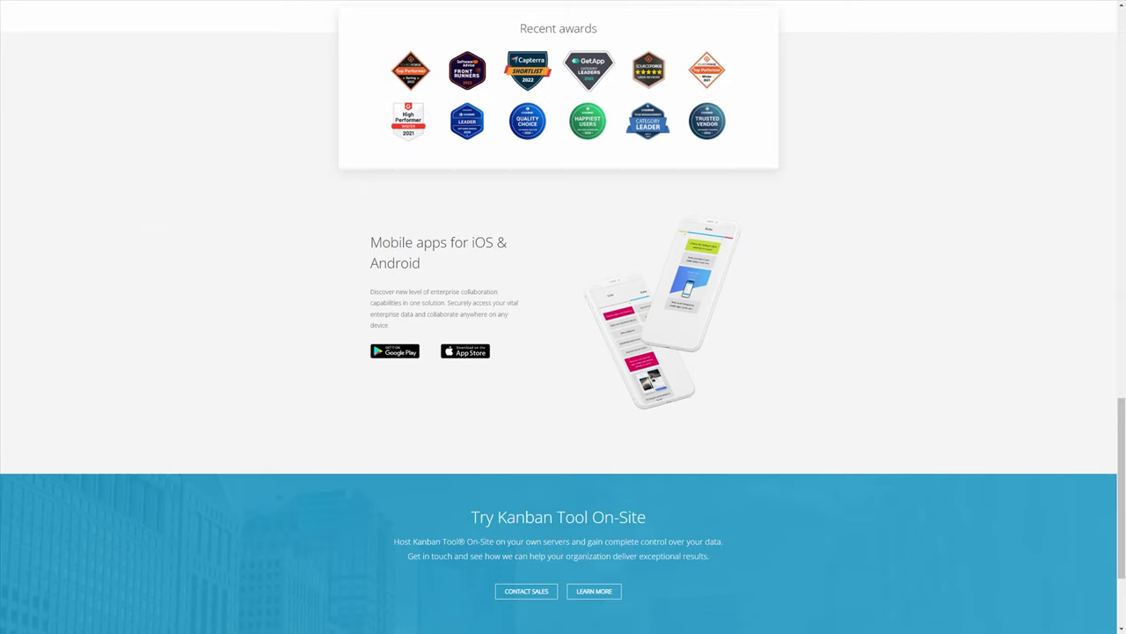